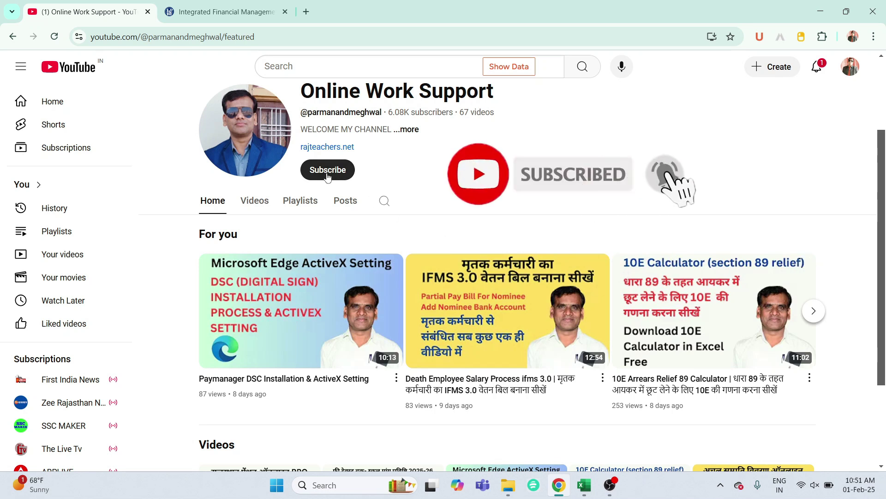
Subscribe to the Online Work Support channel and set its notifications to All
left_click(344, 172)
left_click(378, 179)
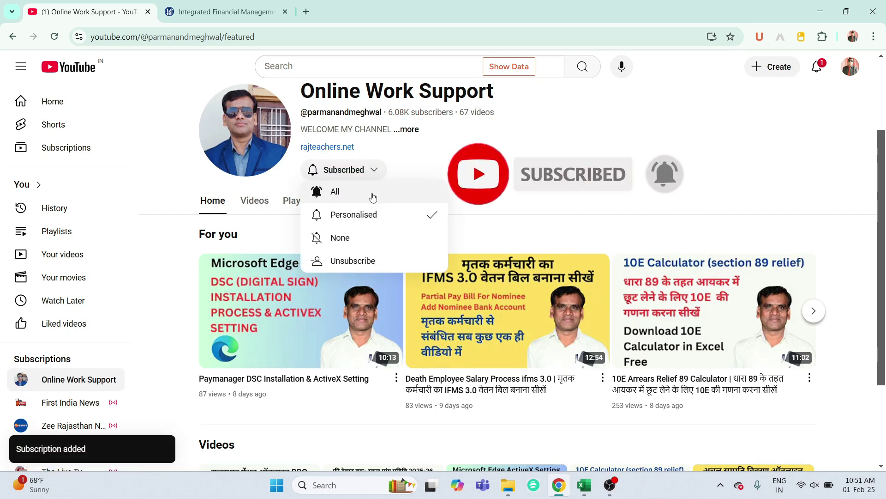
left_click(344, 189)
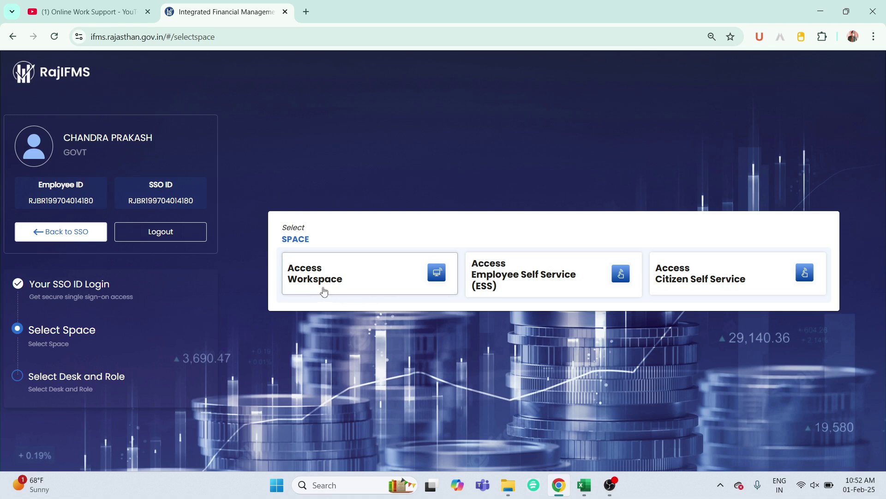
In RajIFMS, enter the workspace through Desk 2 with the DDO role and open Employee Management
left_click(394, 279)
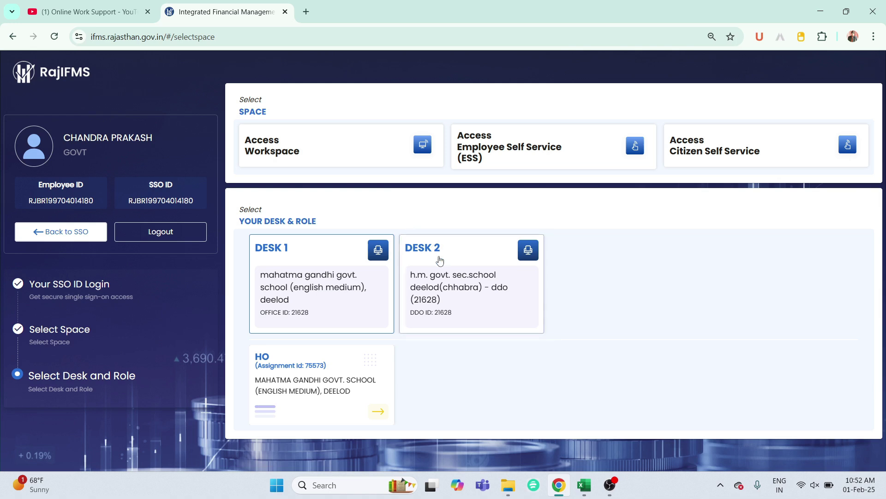
left_click(439, 253)
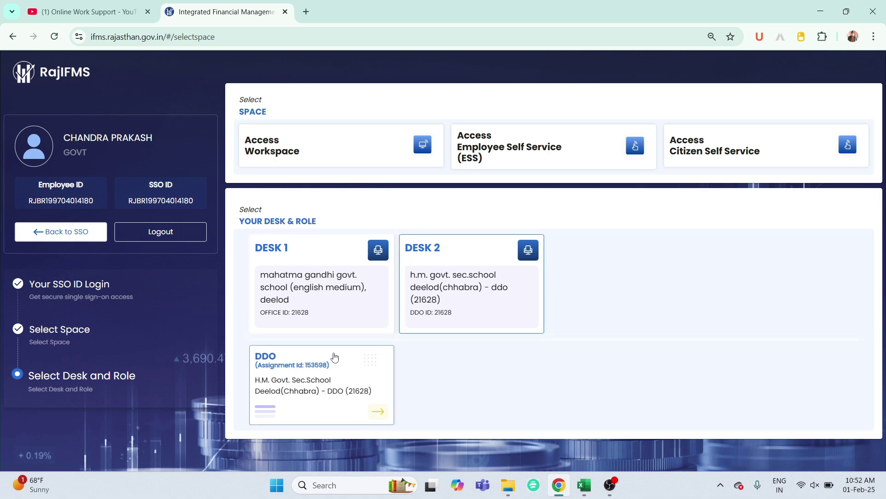
left_click(334, 373)
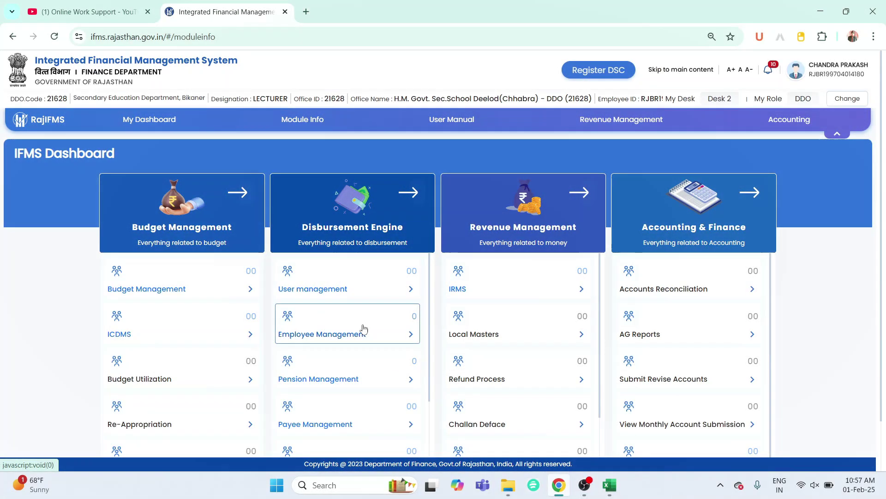
left_click(364, 328)
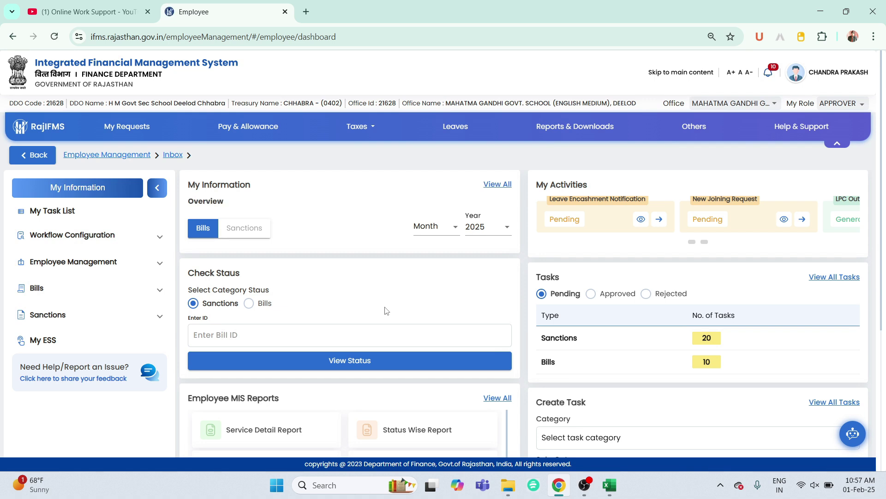
Open the Bill Correction Bulk page from the Bill Correction section under Bills
left_click(72, 291)
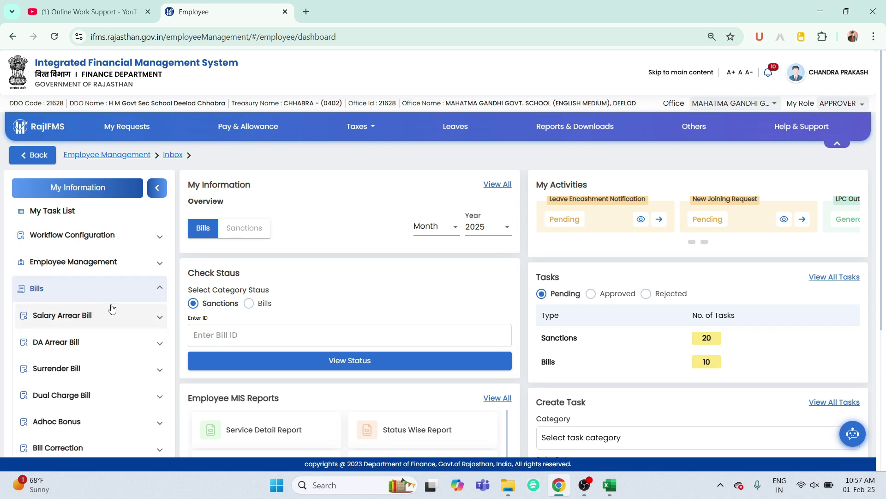
scroll(111, 300, "down", 1)
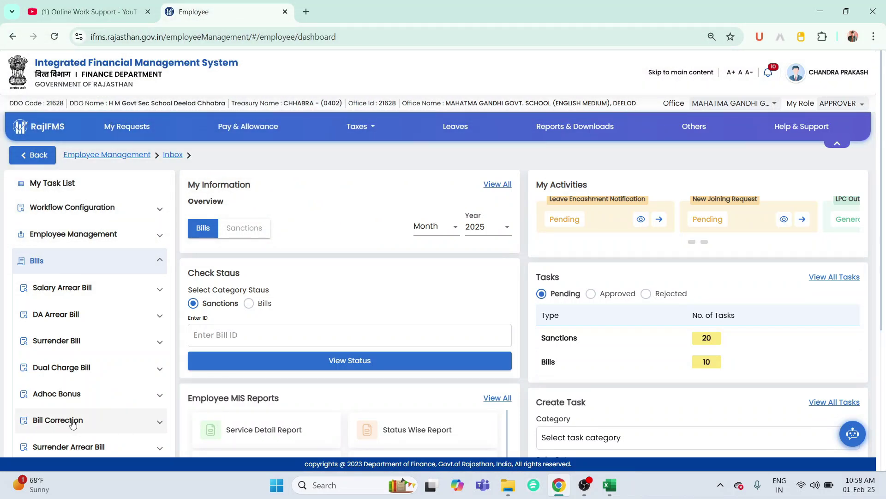
left_click(73, 422)
scroll(76, 397, "down", 1)
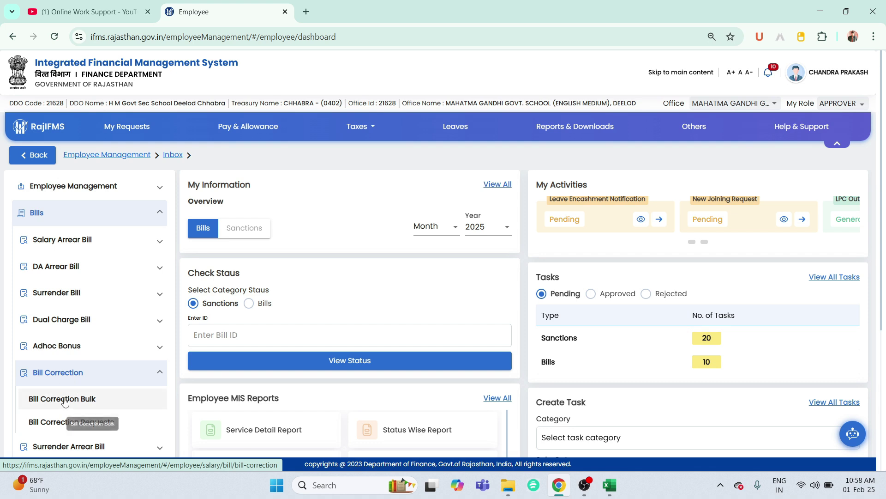
left_click(90, 403)
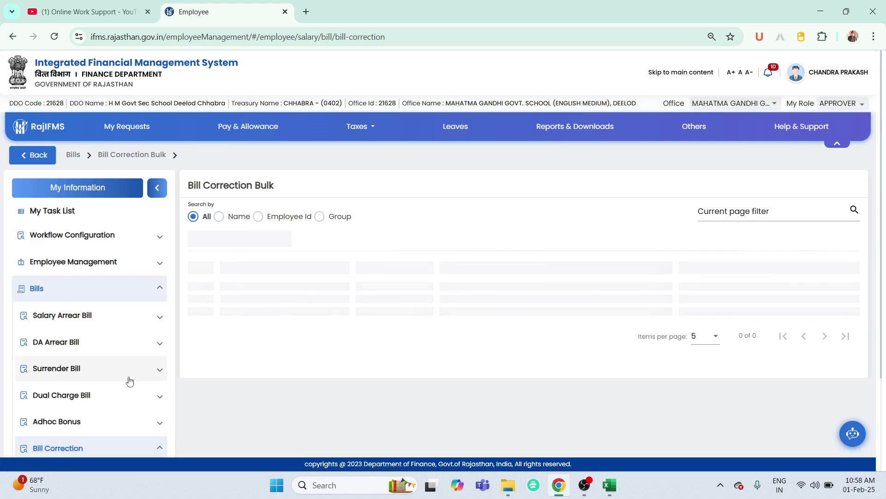
Set the Bill Correction Bulk employee list to show 100 items per page
scroll(125, 383, "down", 3)
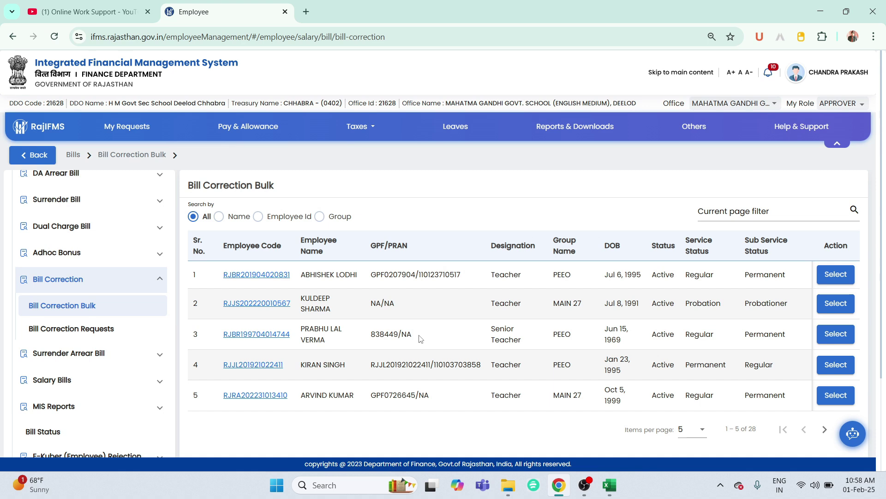
scroll(445, 332, "down", 2)
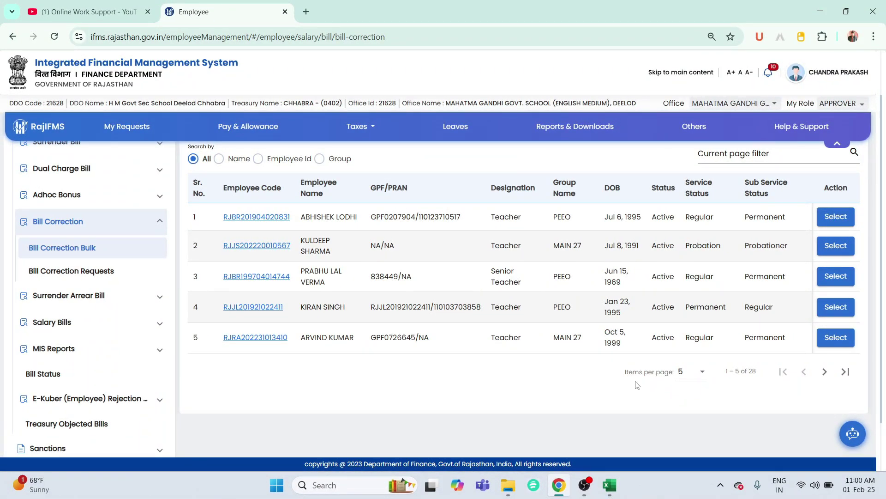
left_click(696, 374)
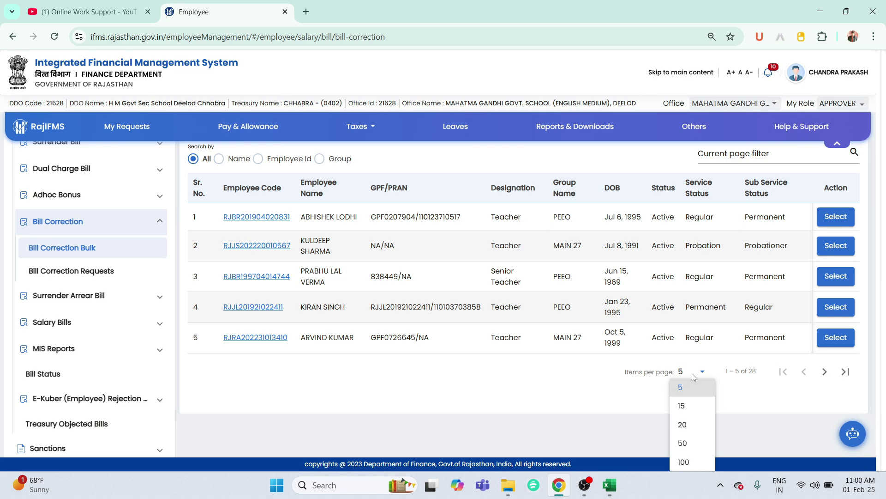
left_click(684, 462)
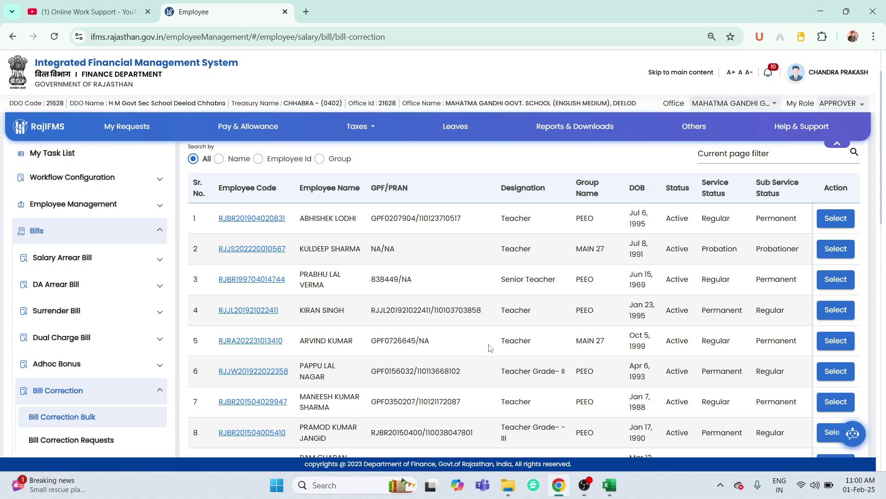
Find the Physical Education Teacher-III in the PLAN group and select that employee for bulk bill correction
scroll(491, 347, "down", 10)
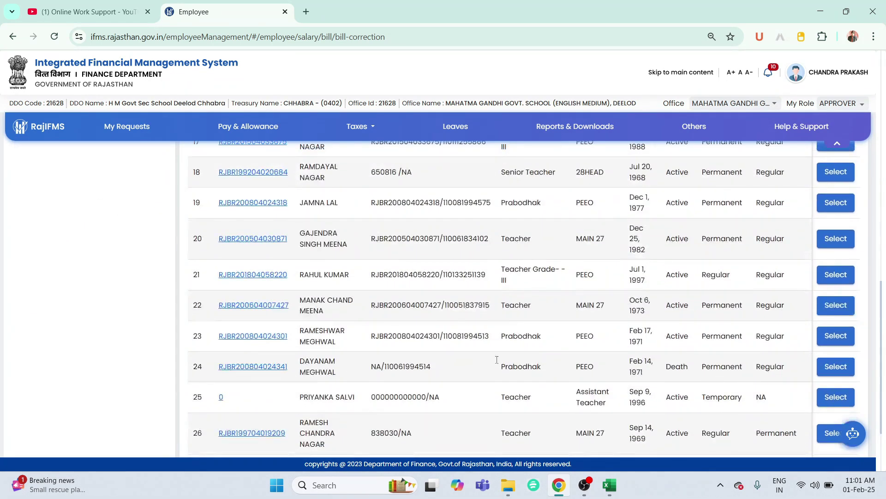
scroll(602, 355, "down", 2)
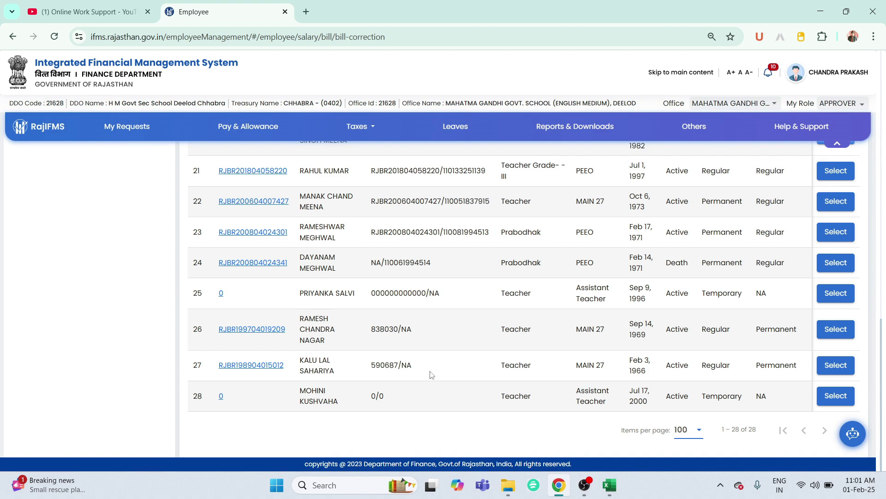
scroll(444, 369, "up", 5)
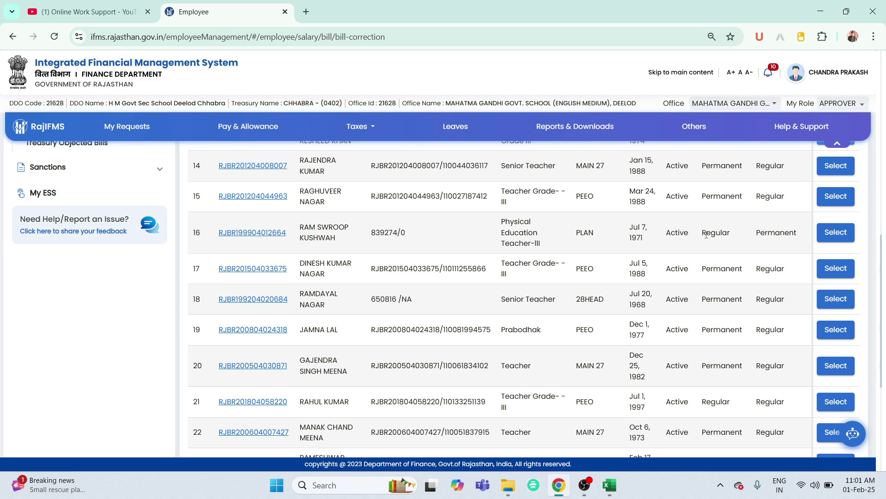
left_click(837, 232)
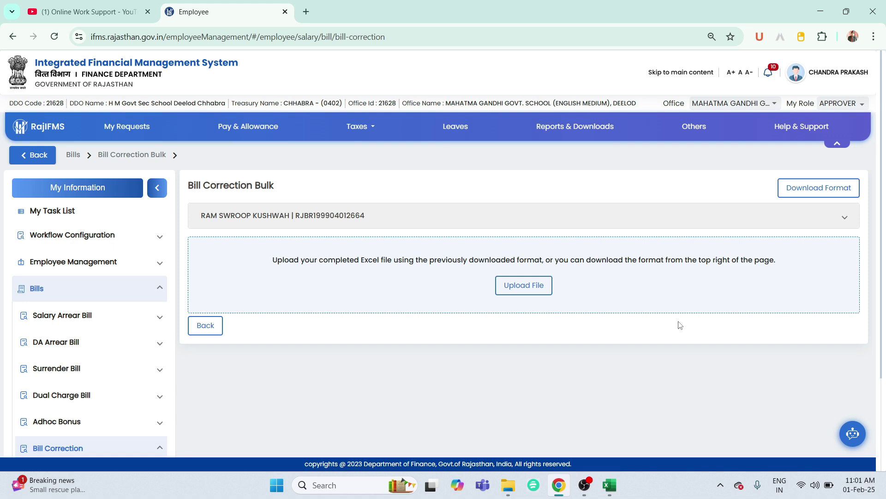
Open the Download Format form for the selected employee and set Process to Salary Arrear
left_click(807, 193)
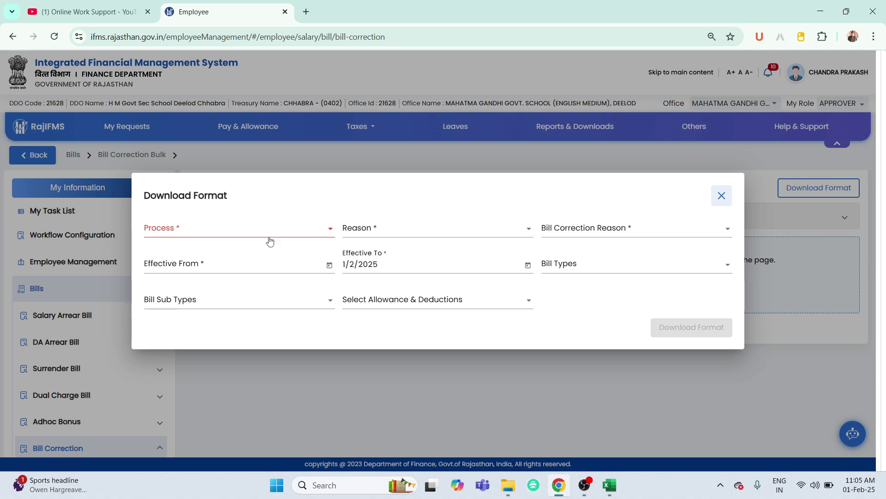
left_click(189, 235)
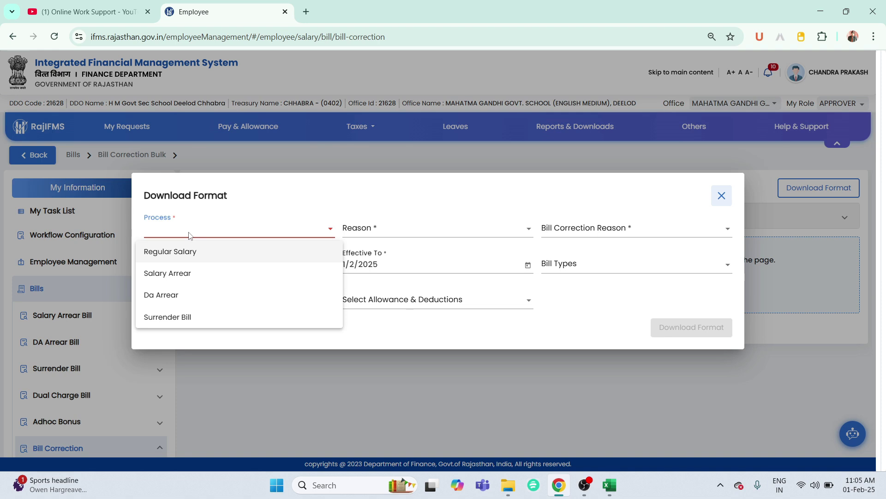
left_click(198, 274)
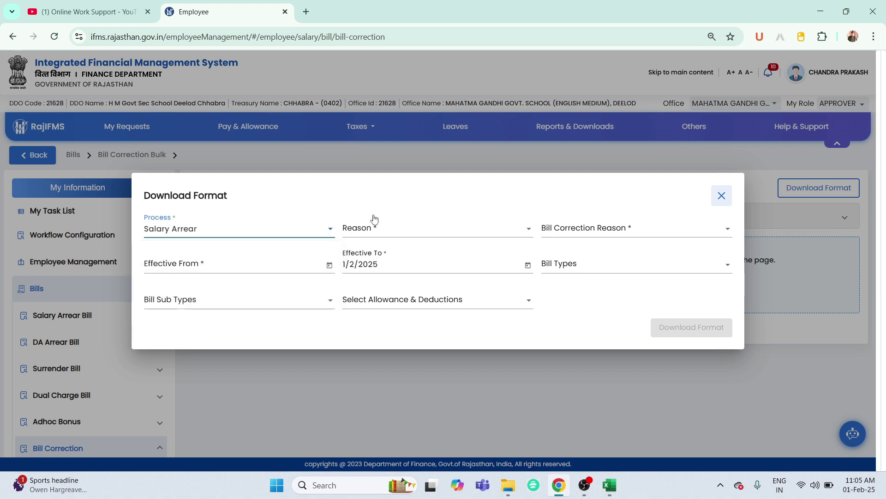
left_click(219, 232)
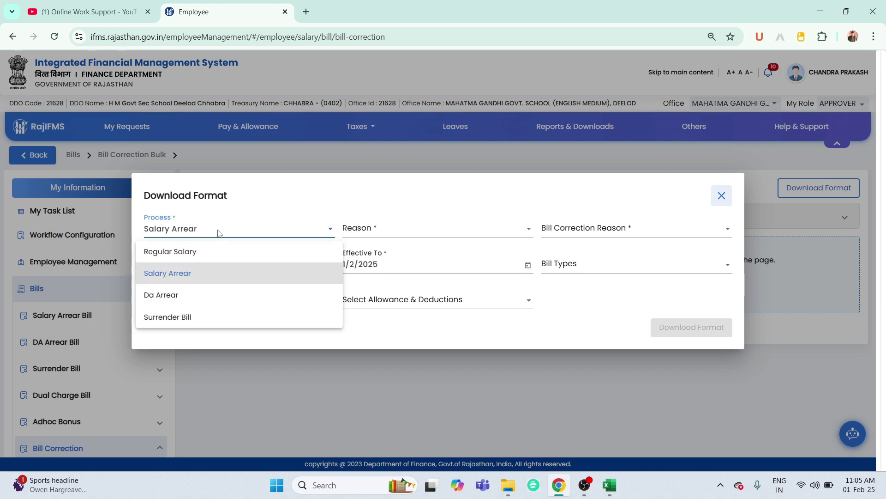
left_click(209, 275)
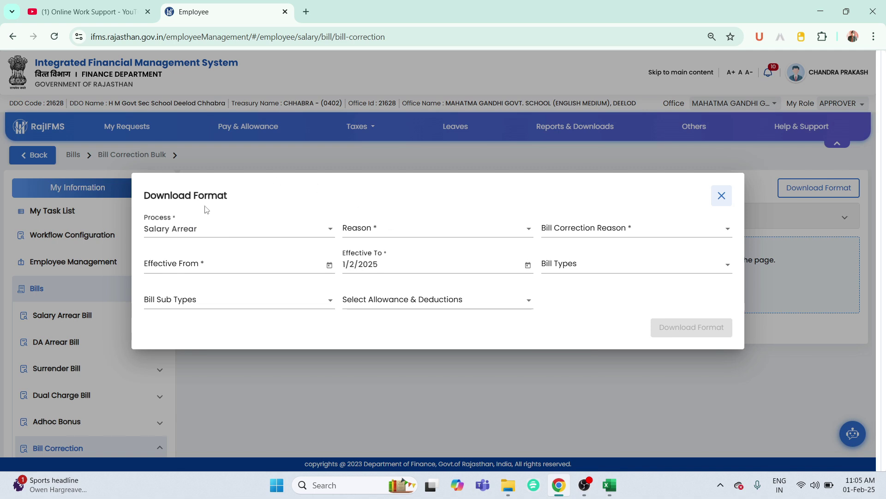
Set the Reason to ACP/MACP and open the Bill Correction Reason options
left_click(369, 232)
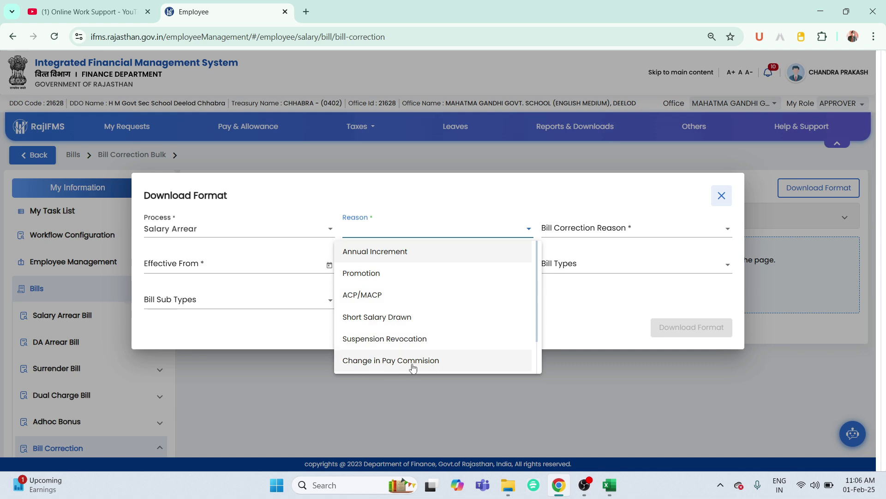
left_click(395, 297)
left_click(474, 194)
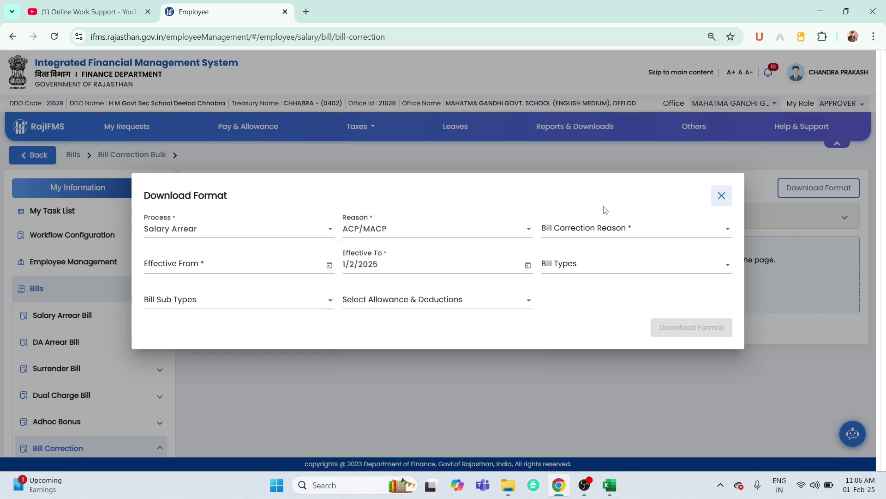
left_click(593, 232)
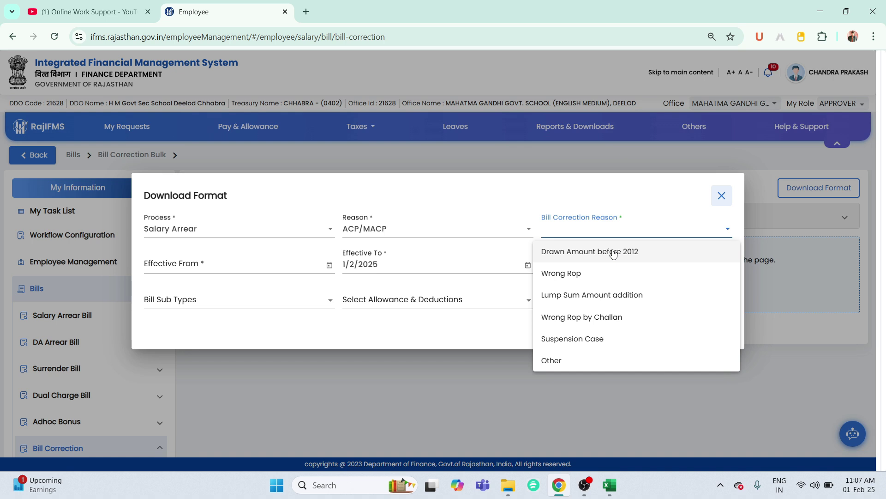
Switch to the Correction-Format workbook in Excel, examine the blank billNo cells in the January rows, and return to the Download Format form
left_click(610, 485)
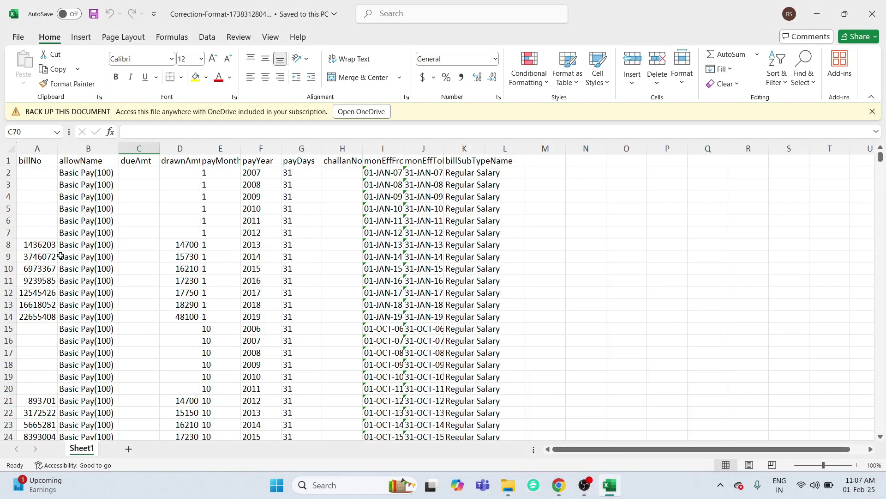
left_click(47, 172)
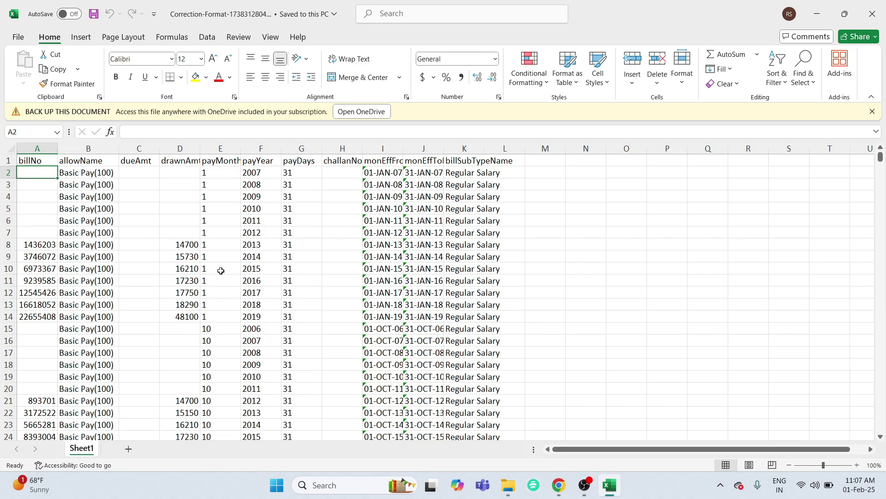
left_click(43, 235)
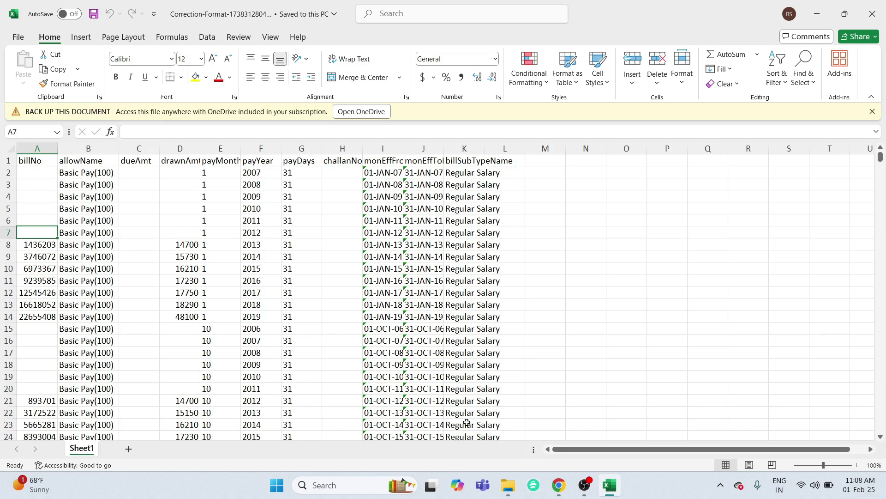
left_click(567, 475)
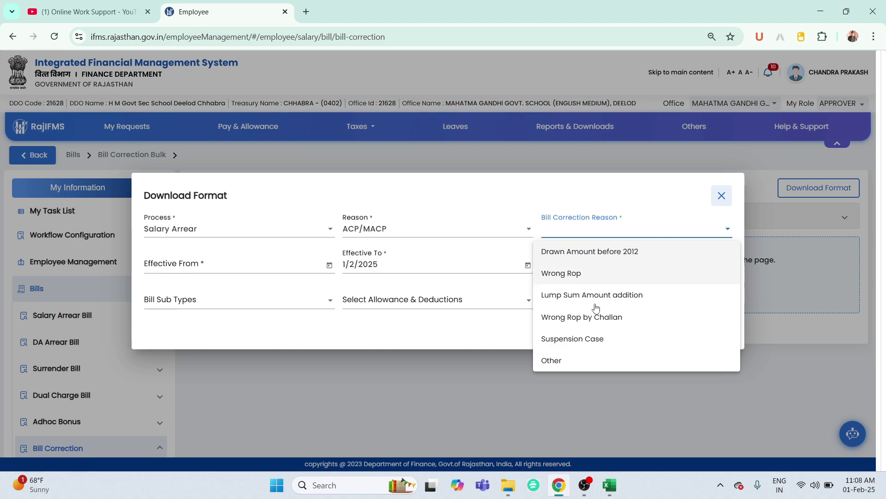
Switch back to the Excel correction workbook and examine the blank billNo cells in the October 2006 to 2010 rows
left_click(609, 485)
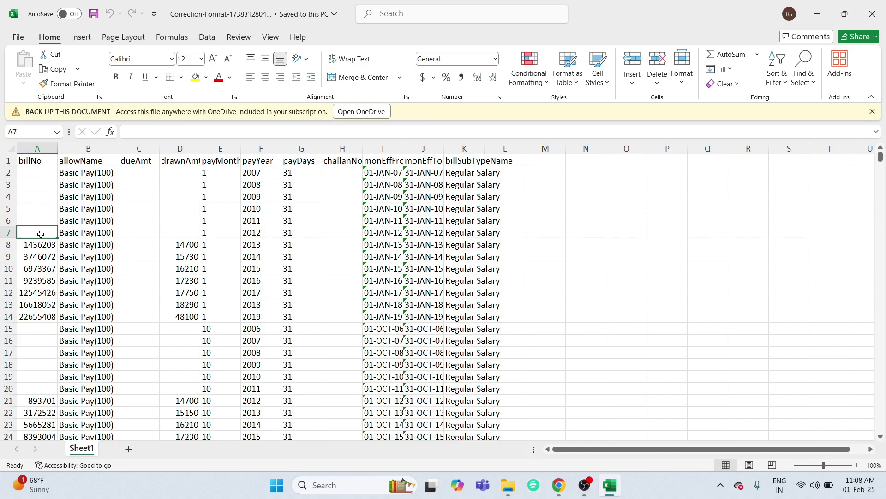
scroll(40, 235, "down", 1)
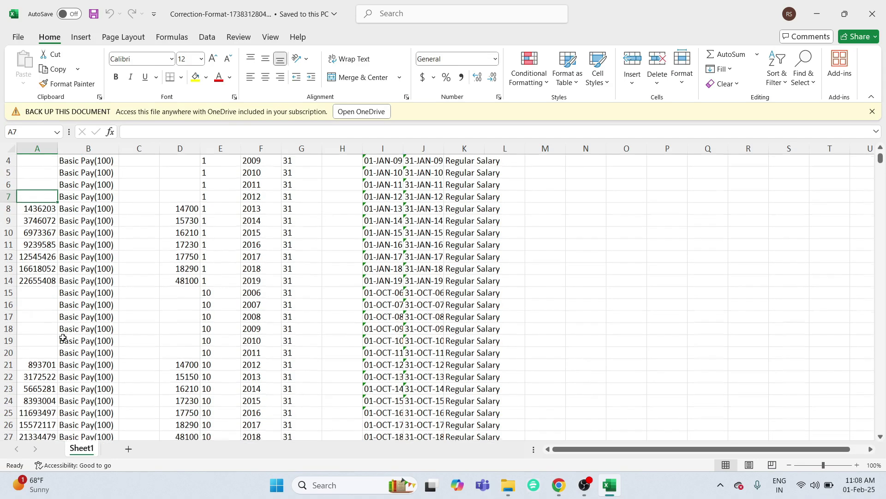
left_click(46, 293)
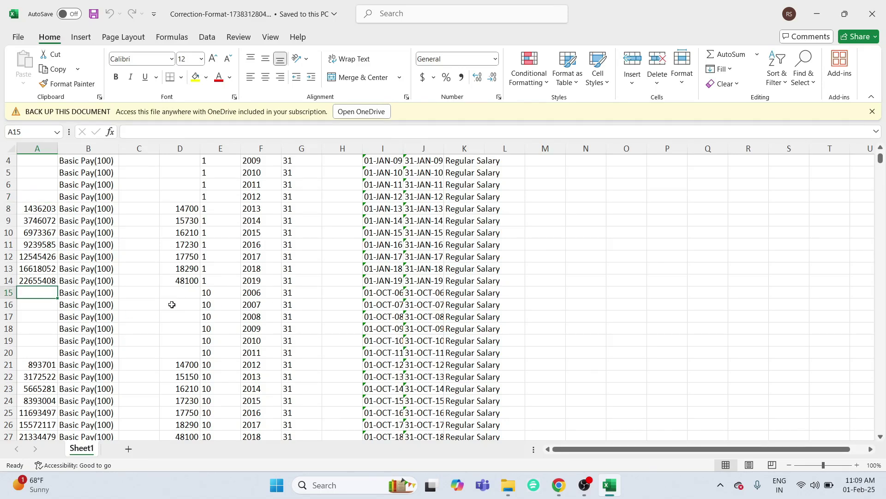
left_click(36, 307)
left_click(36, 318)
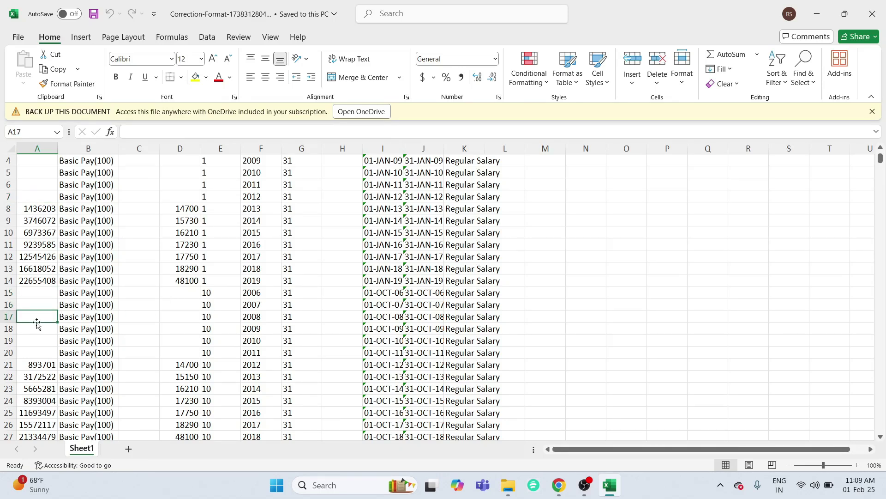
left_click(38, 338)
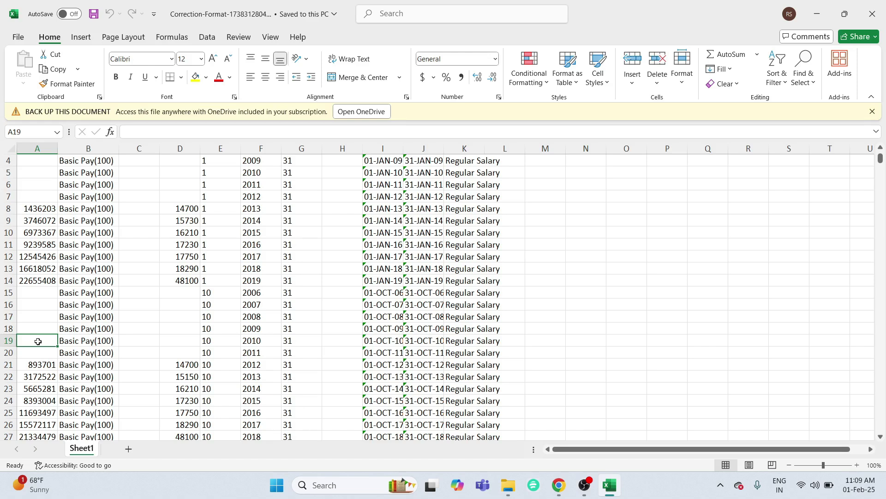
Examine the billNo cells for October 2011, October 2012 and January 2012, and return to the Download Format form in the browser
left_click(38, 354)
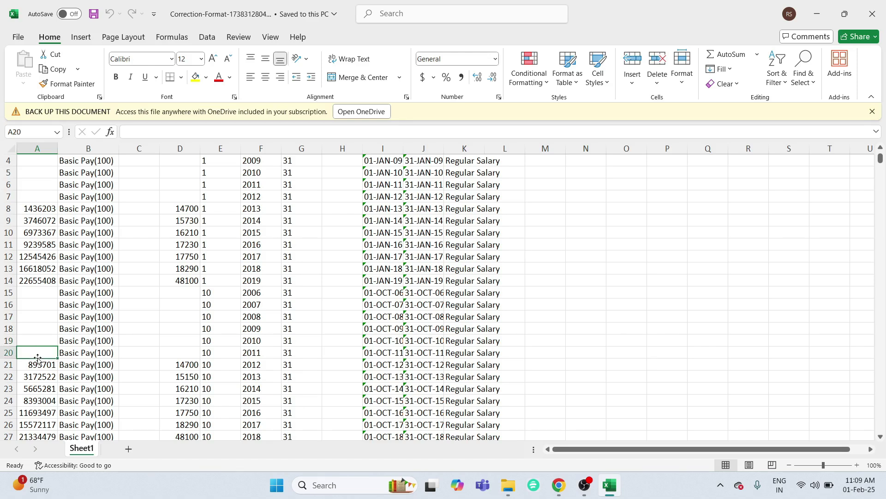
left_click(41, 364)
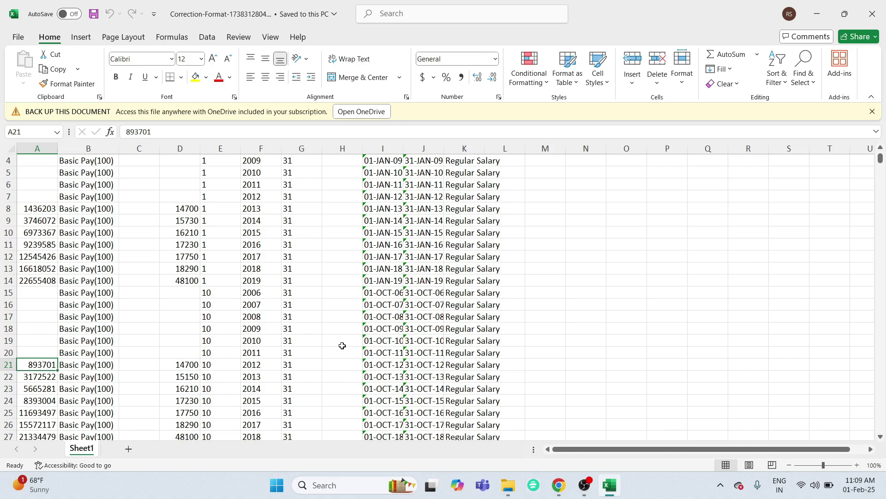
left_click(43, 199)
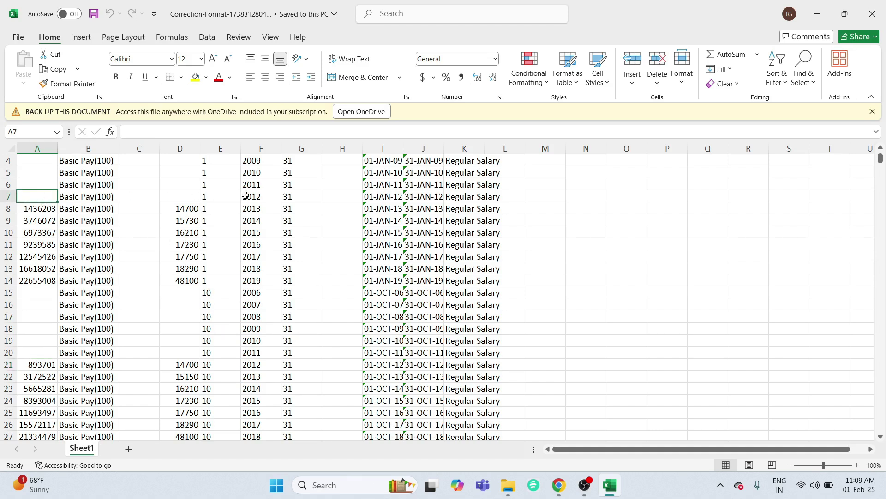
left_click(559, 484)
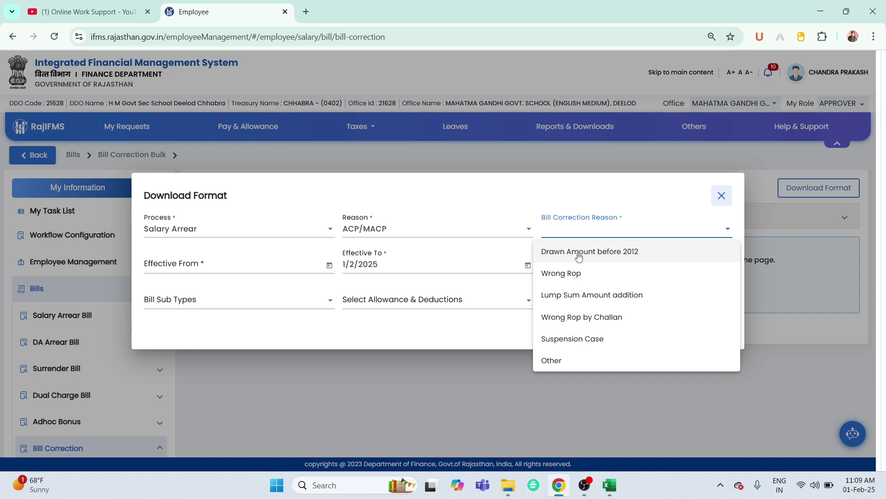
Choose Drawn Amount before 2012 as the Bill Correction Reason, and replace it with Other
left_click(623, 257)
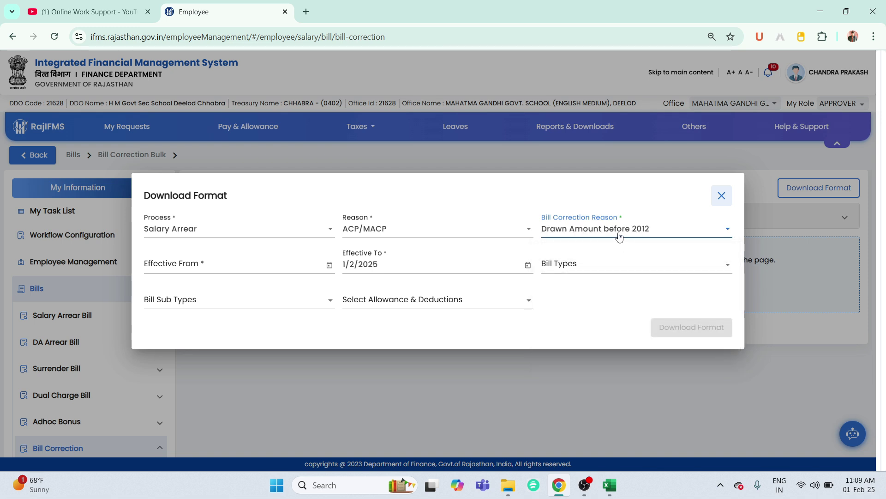
left_click(619, 233)
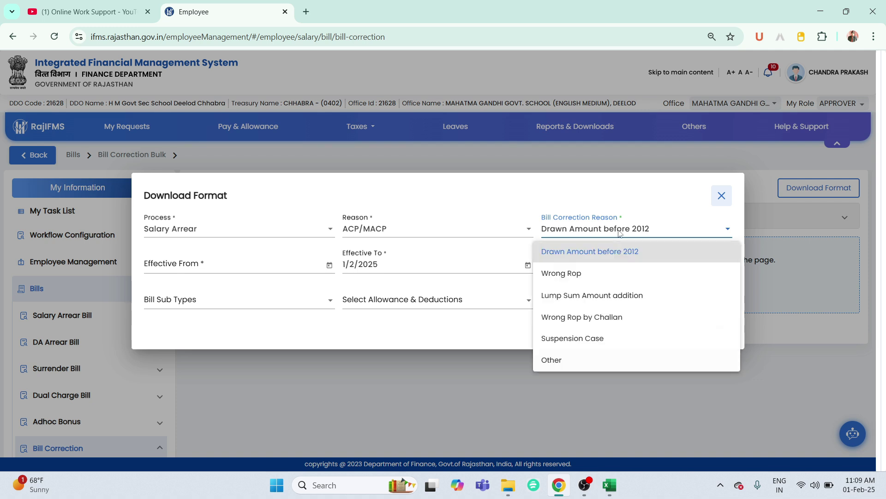
left_click(570, 360)
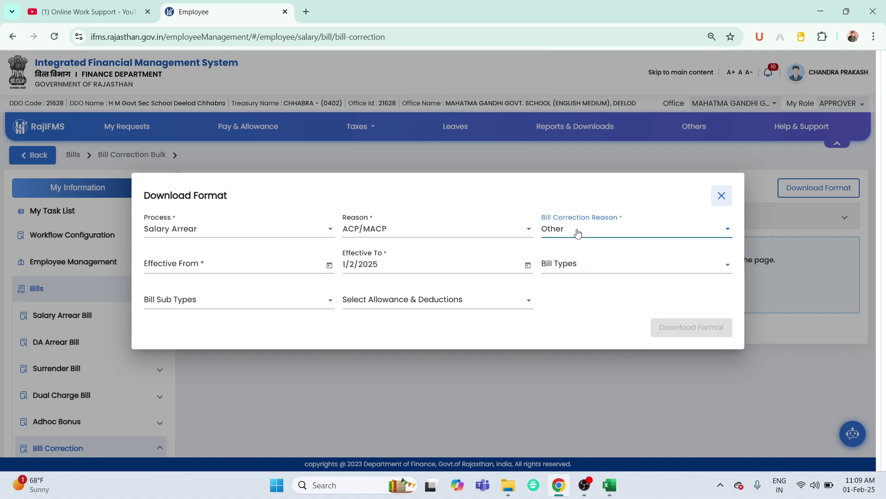
Set the Effective From date to 1/1/2009
left_click(217, 265)
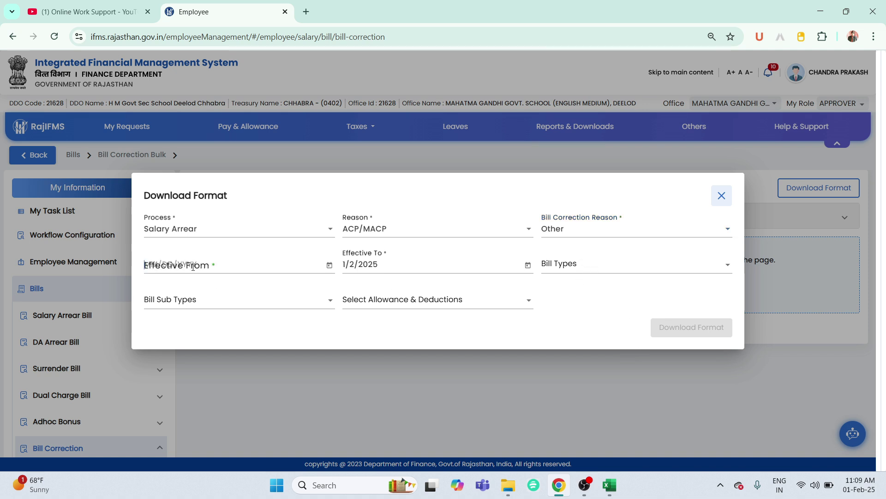
left_click(263, 295)
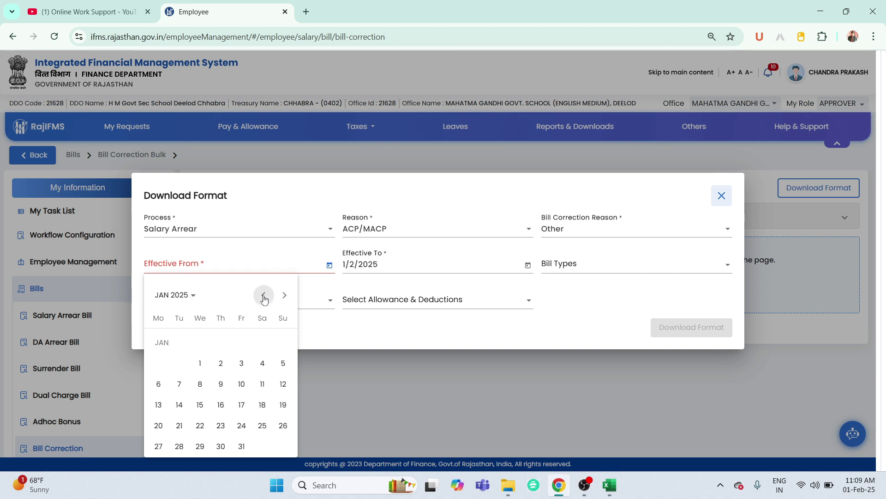
left_click(192, 295)
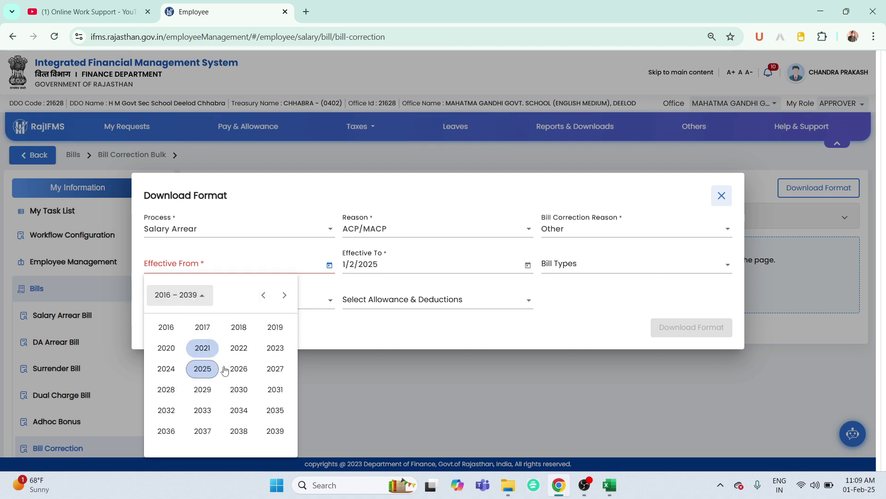
left_click(263, 295)
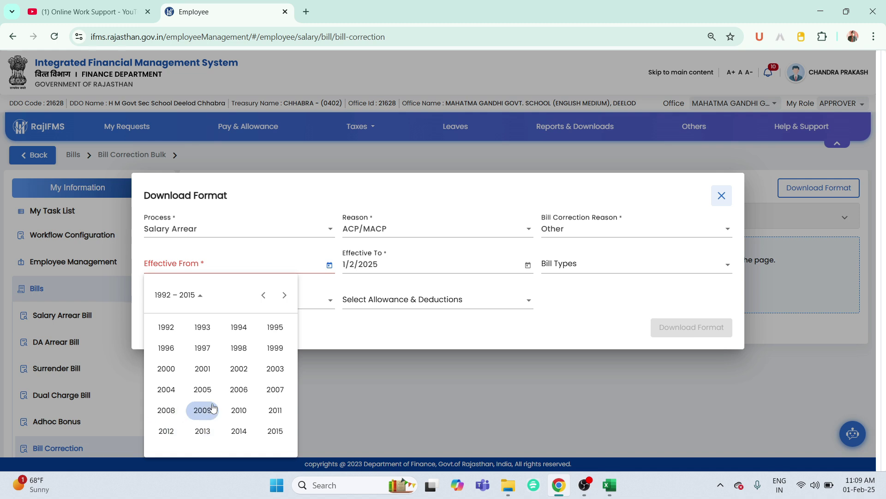
left_click(214, 418)
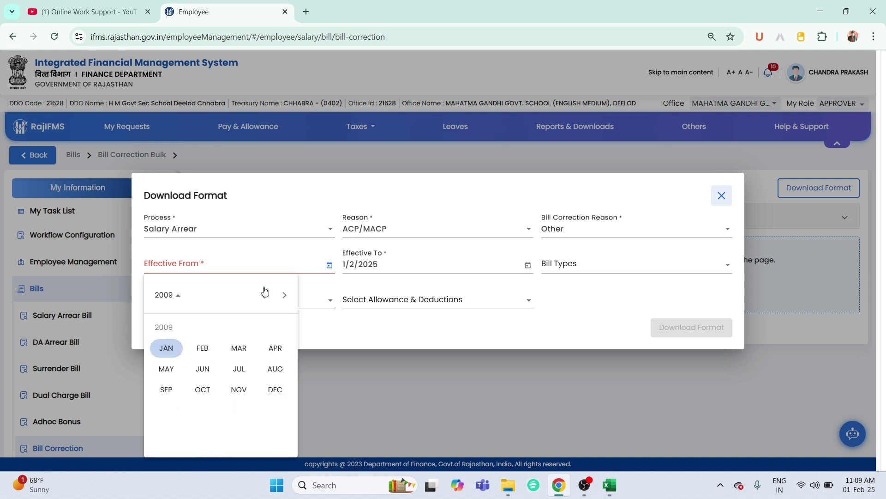
left_click(171, 350)
left_click(220, 342)
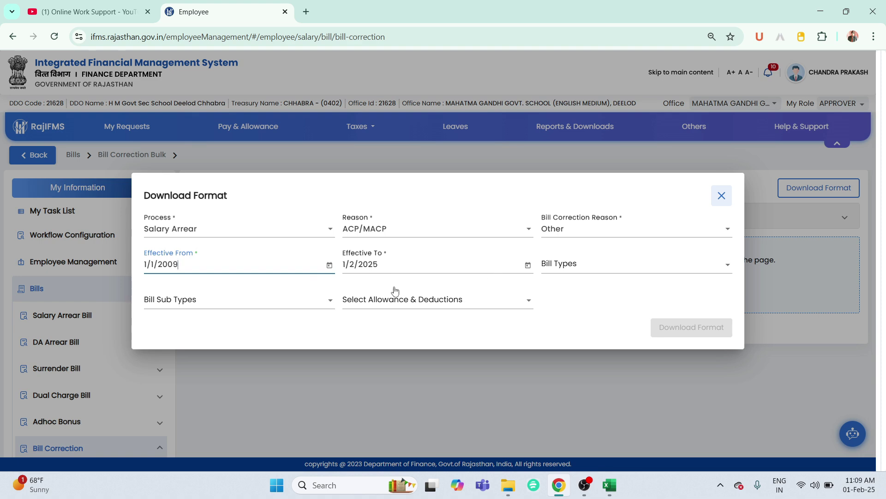
Switch to the Excel correction workbook to review the January and October rows, and return to the Download Format form
left_click(609, 485)
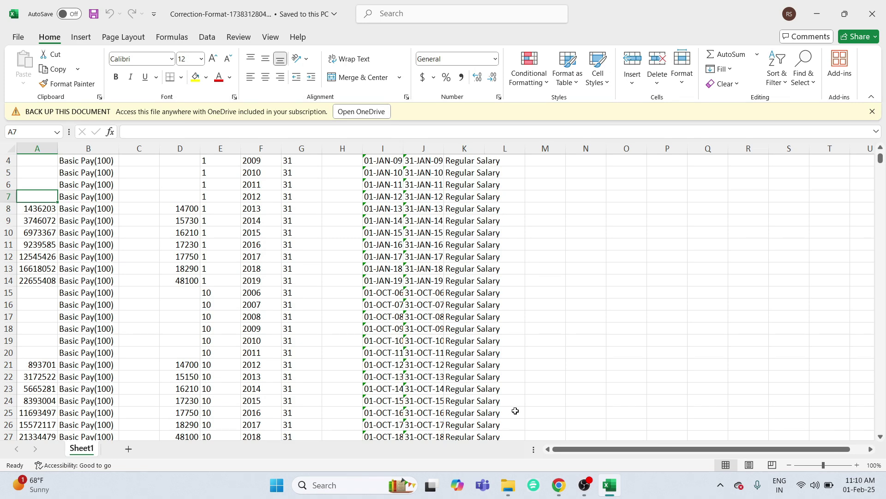
left_click(560, 489)
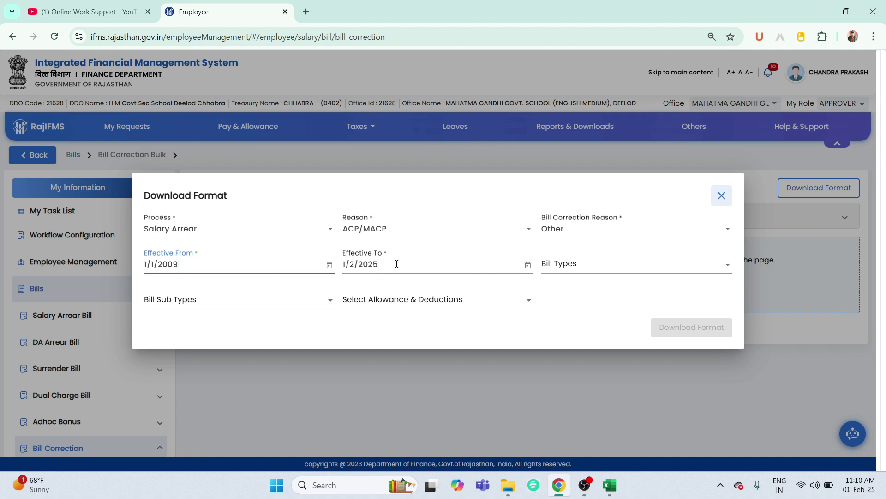
Switch the Bill Correction Reason from Other to Drawn Amount before 2012 and back to Other
left_click(619, 231)
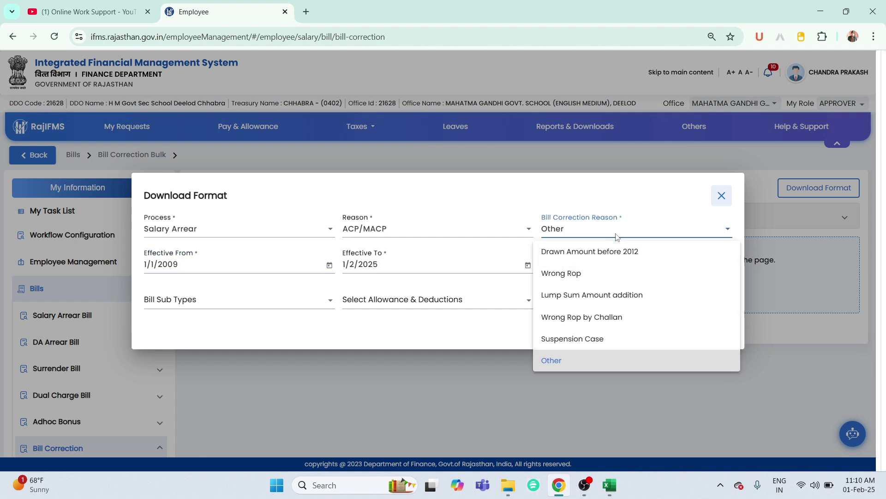
left_click(583, 360)
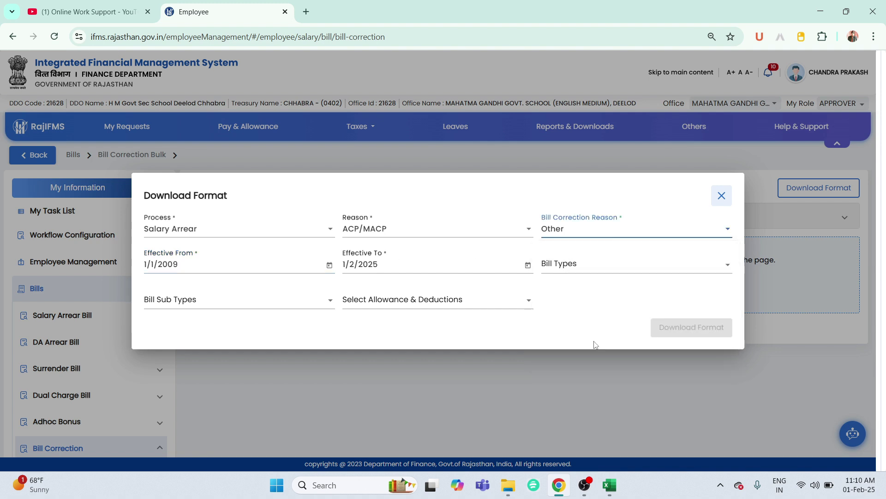
left_click(581, 232)
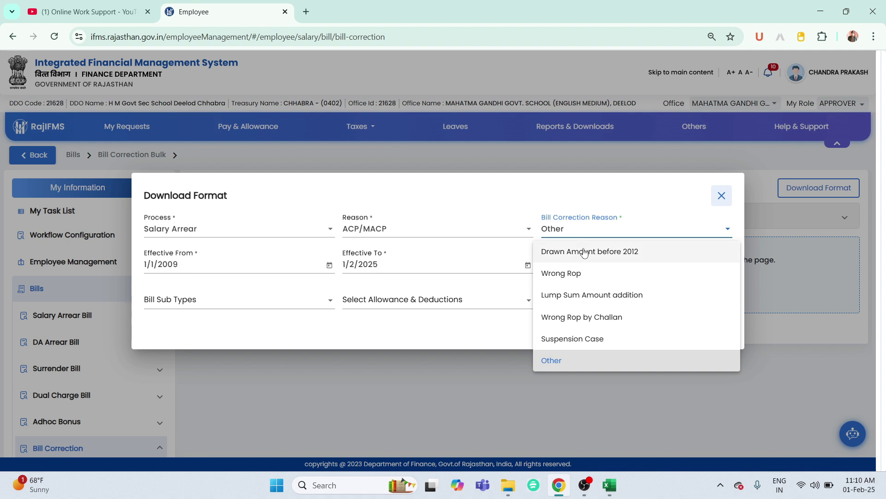
left_click(584, 251)
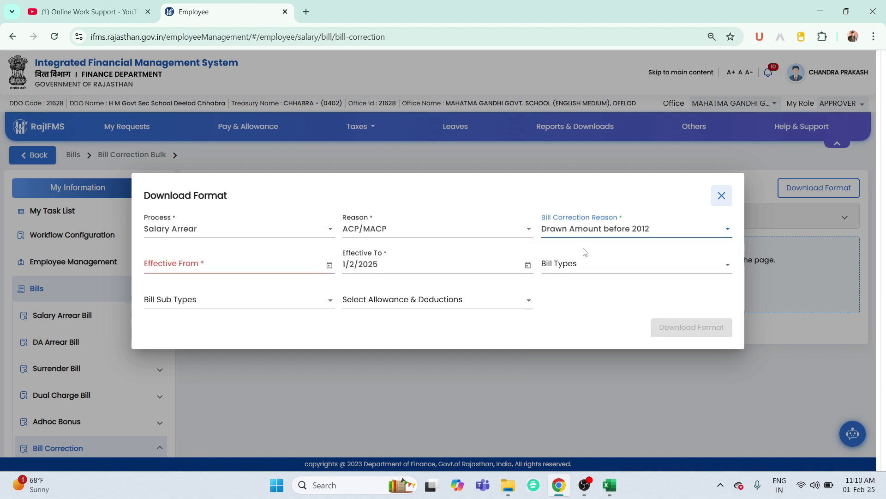
left_click(584, 233)
left_click(594, 360)
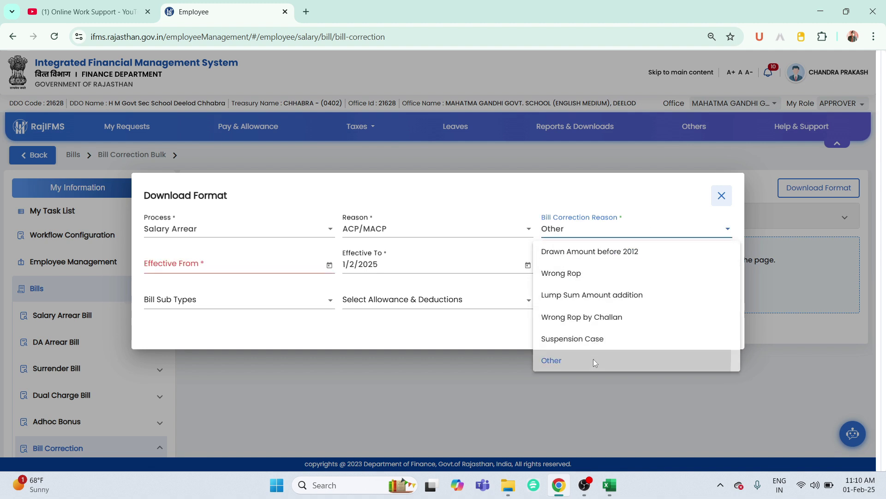
Set the Effective From date to 1/1/2017 for the Other correction reason
left_click(175, 269)
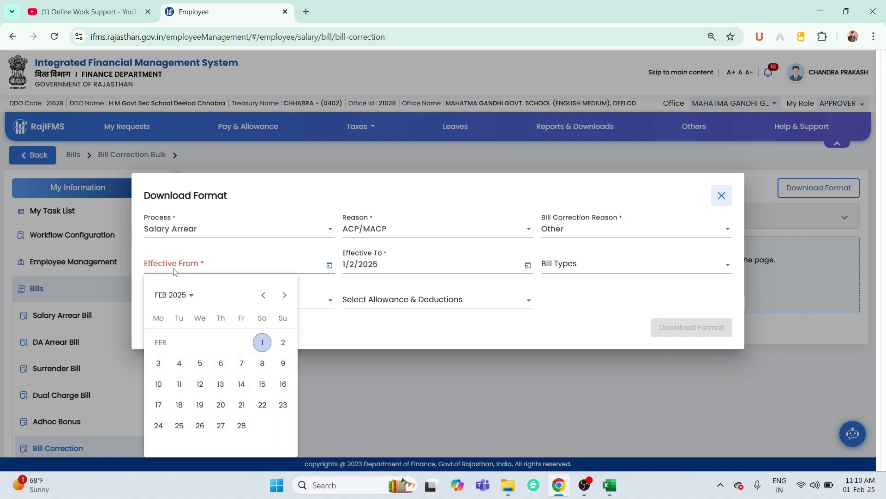
left_click(572, 228)
left_click(572, 229)
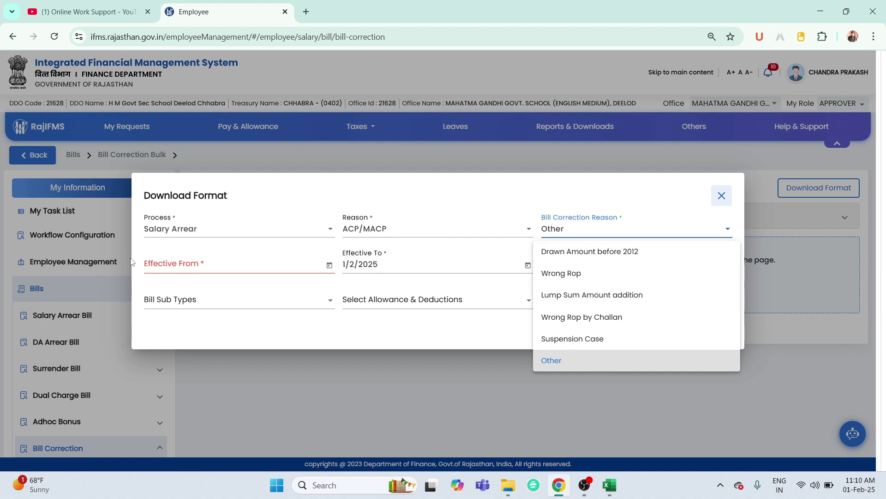
left_click(162, 269)
left_click(162, 269)
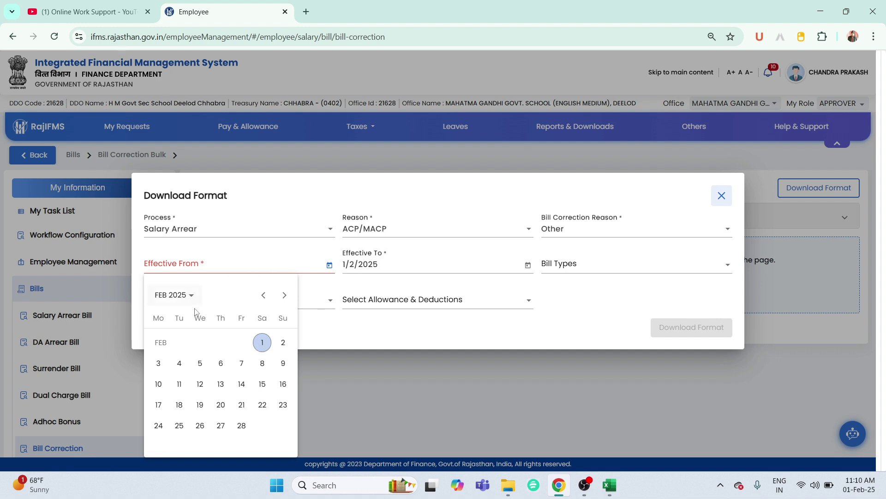
left_click(173, 293)
left_click(201, 327)
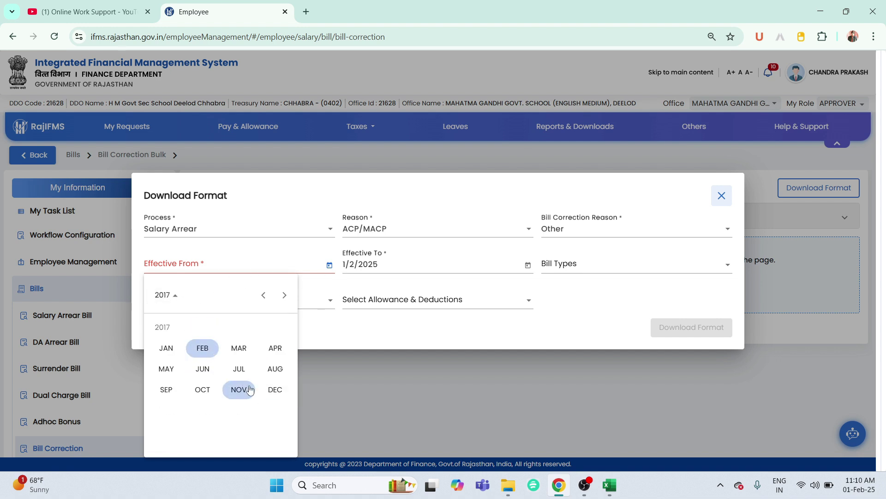
left_click(160, 355)
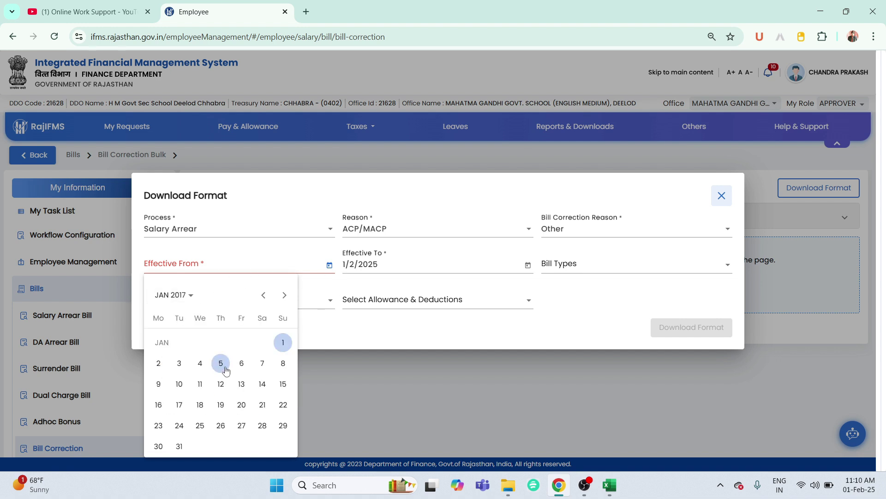
left_click(283, 344)
Set the Effective To date to 31/1/2025 and the Bill Types to Salary Bill
left_click(413, 264)
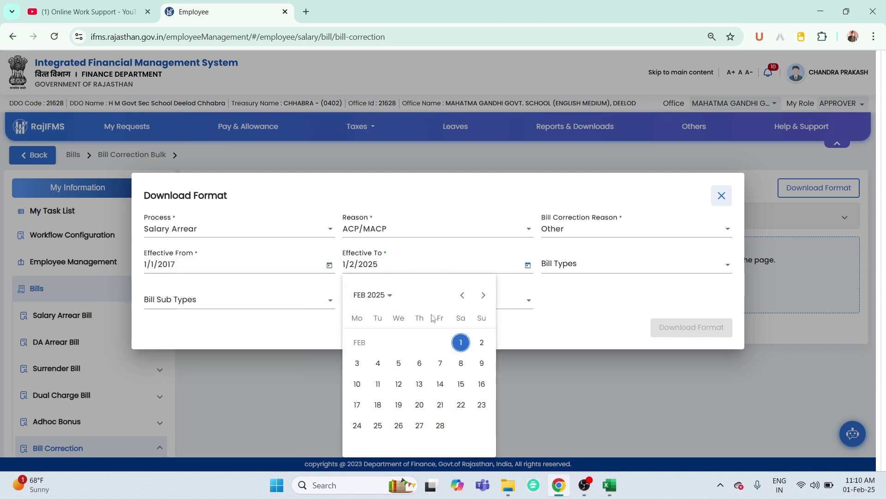
left_click(461, 295)
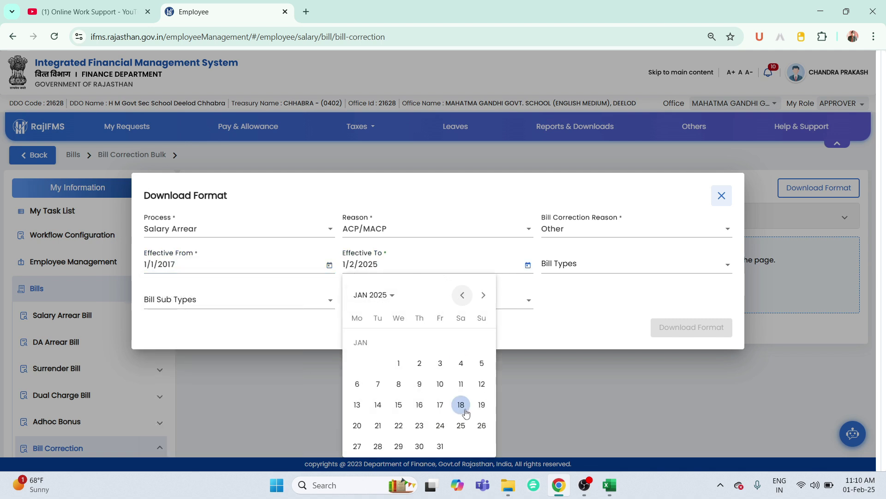
left_click(440, 446)
left_click(574, 269)
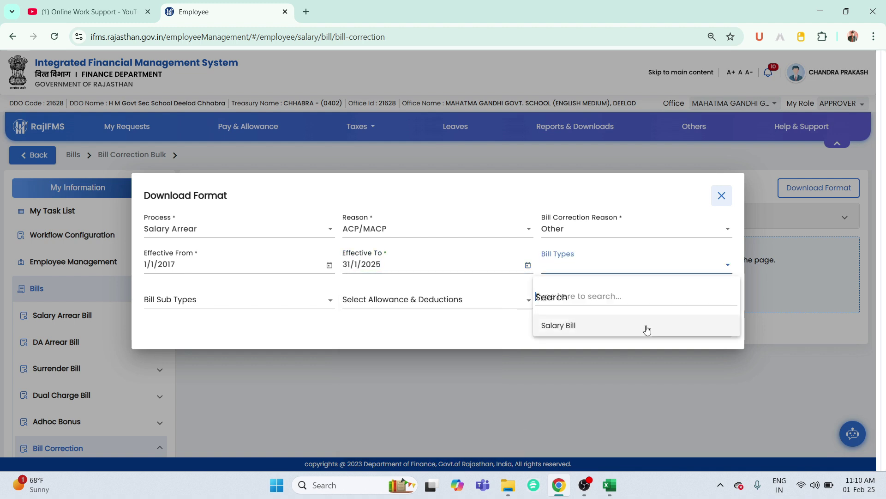
left_click(586, 326)
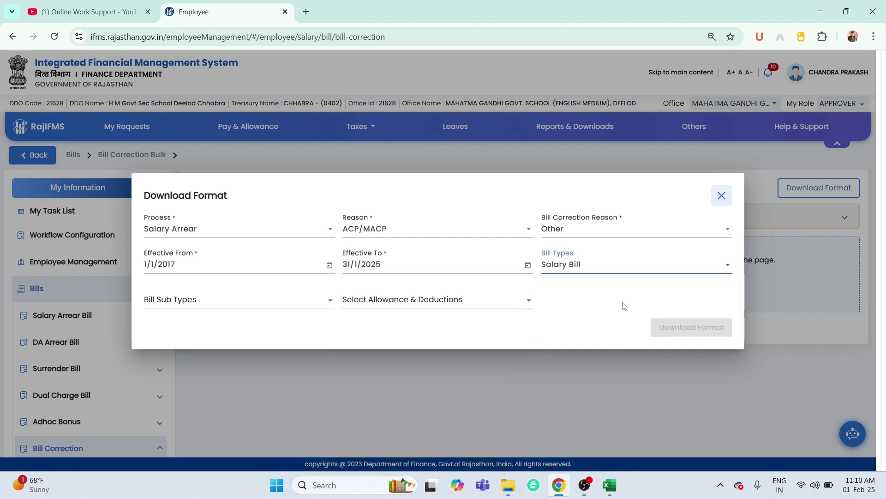
Try Regular Salary and DA Arrear one after the other as Bill Sub Types, clearing each selection
left_click(176, 304)
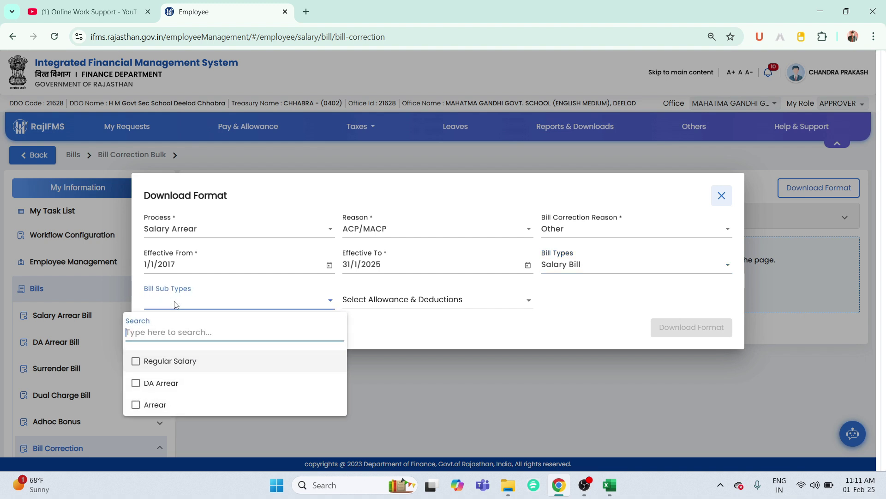
left_click(176, 304)
left_click(272, 305)
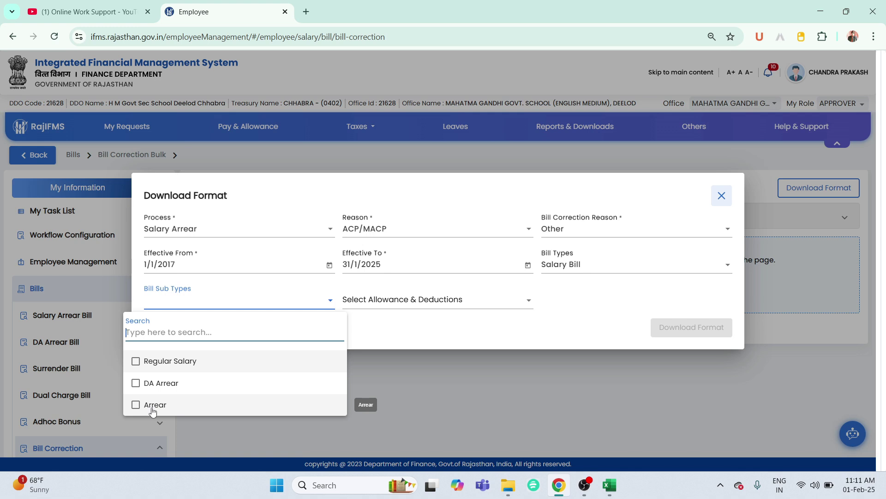
left_click(170, 362)
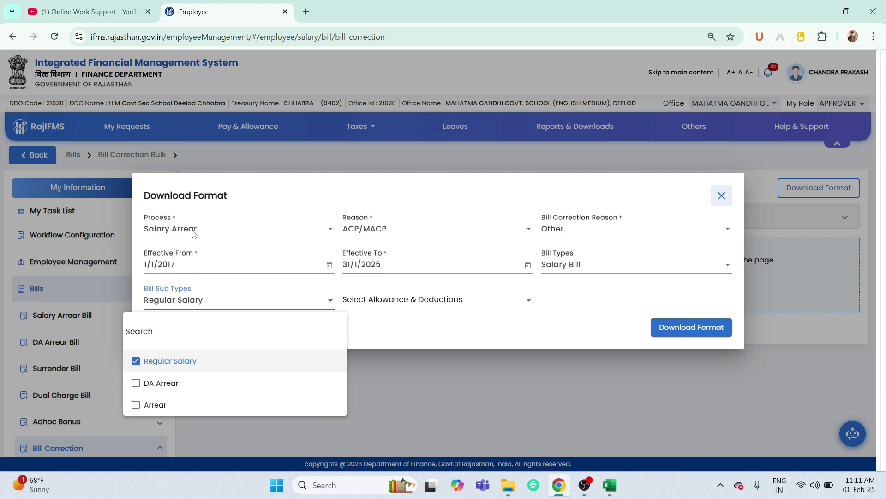
left_click(138, 365)
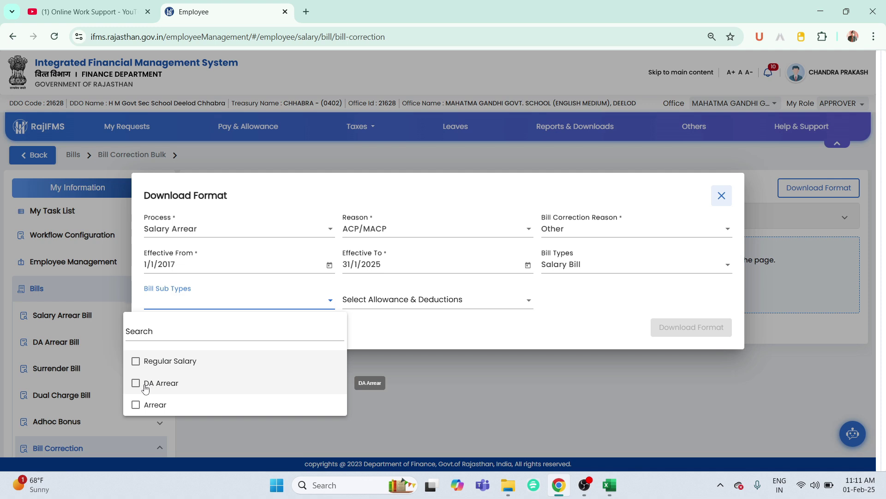
left_click(136, 384)
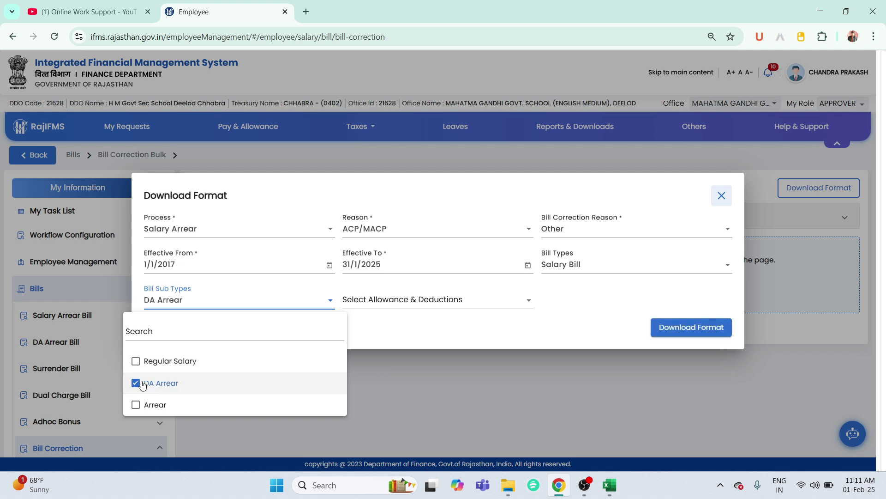
left_click(136, 383)
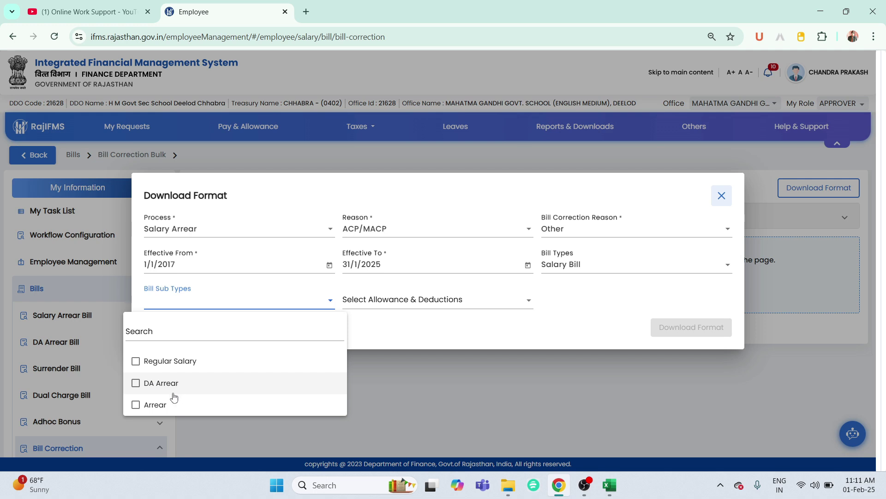
Try Arrear as the Bill Sub Type, clear it, and select Regular Salary instead
left_click(136, 405)
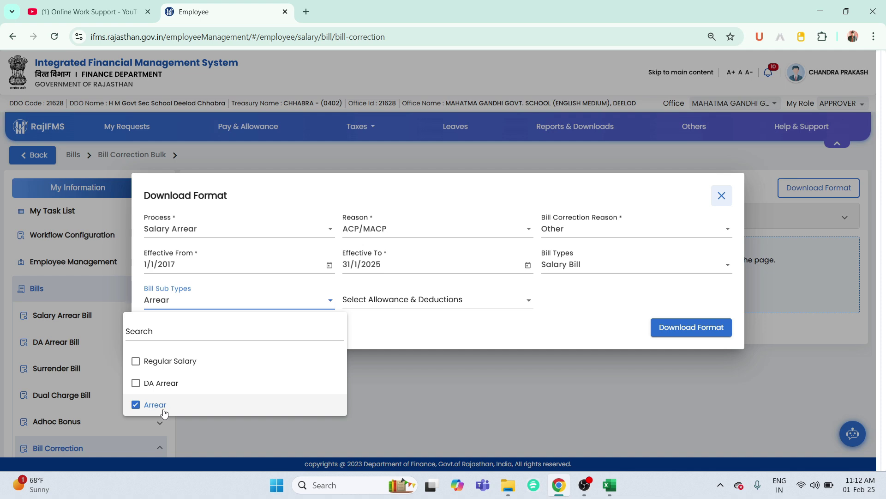
left_click(137, 406)
left_click(136, 405)
left_click(157, 407)
left_click(137, 362)
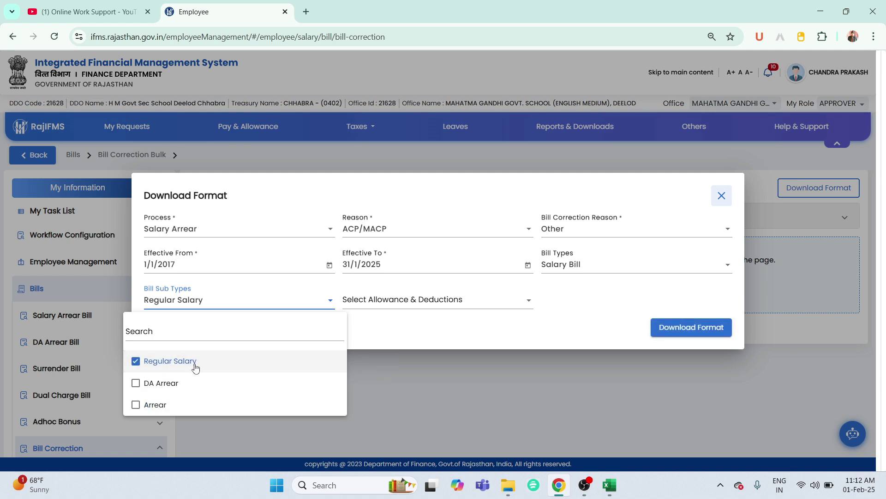
left_click(389, 339)
Include the Basic Pay(100), Dearness Allowances(104) and HRA(107) allowances in the format
left_click(392, 303)
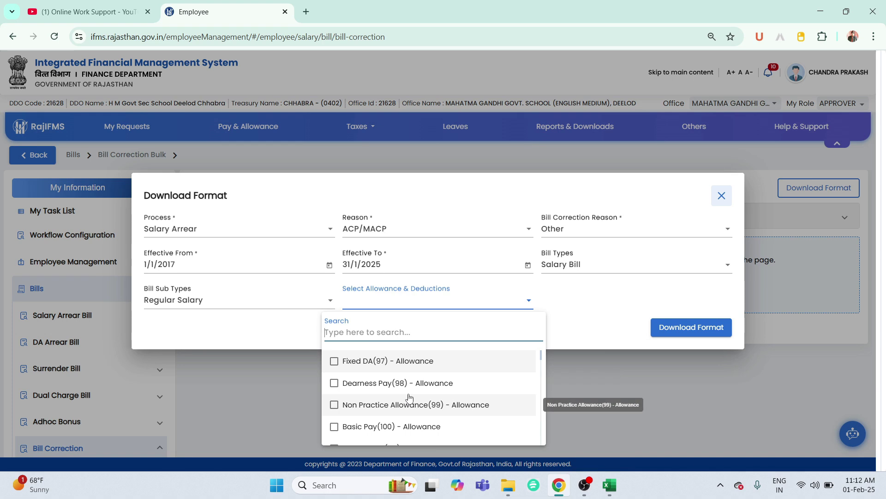
scroll(409, 398, "down", 2)
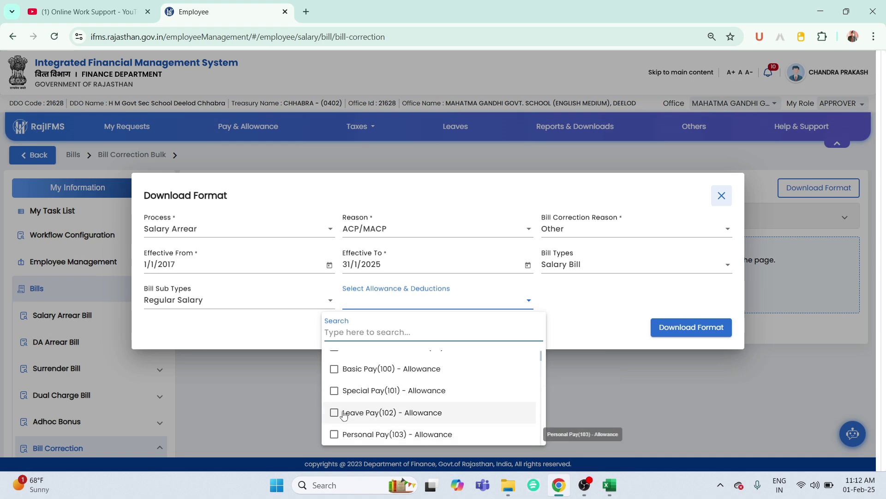
left_click(344, 370)
scroll(345, 422, "down", 2)
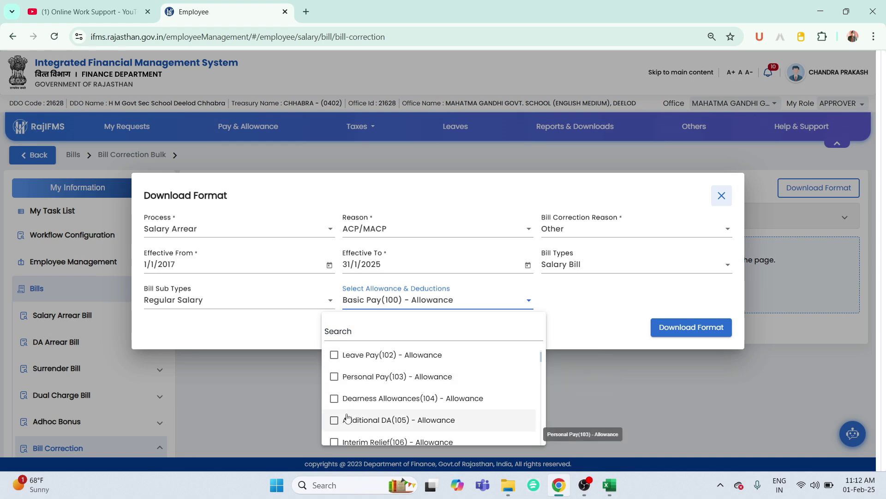
left_click(335, 400)
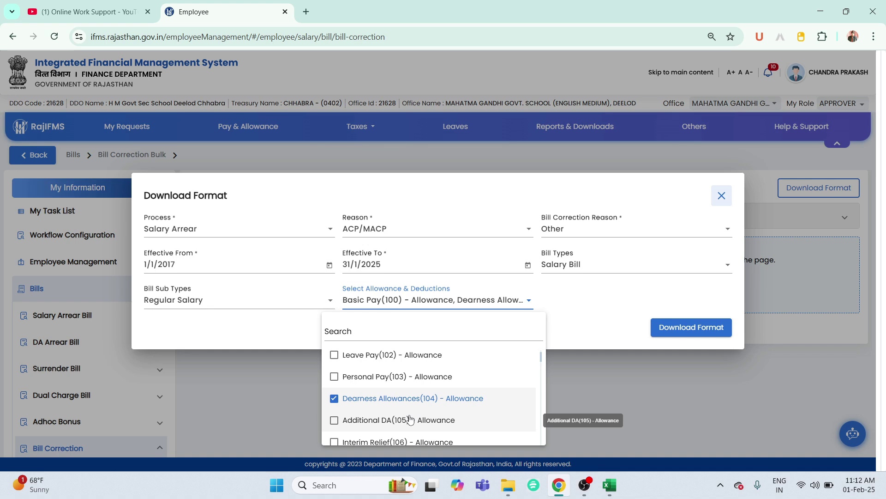
scroll(409, 418, "down", 3)
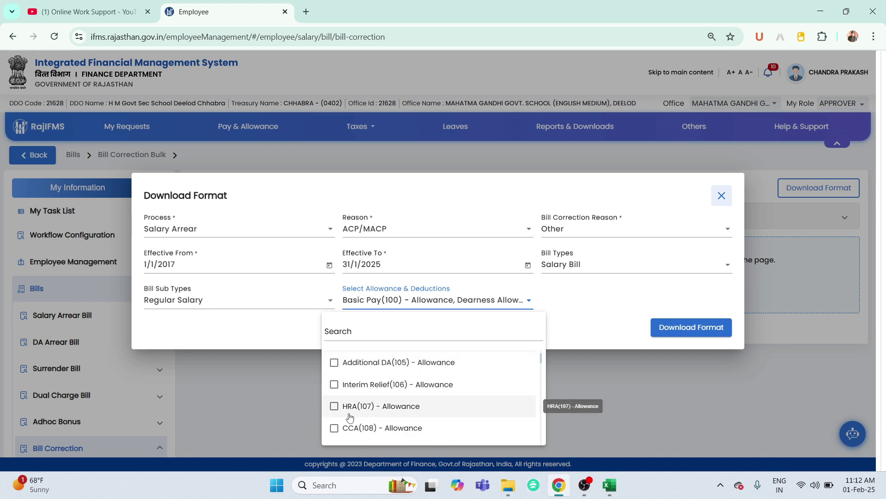
left_click(334, 406)
Add the Income Tax(202) and GPF Contribution(215) deductions to the allowance and deduction selection
scroll(409, 397, "down", 5)
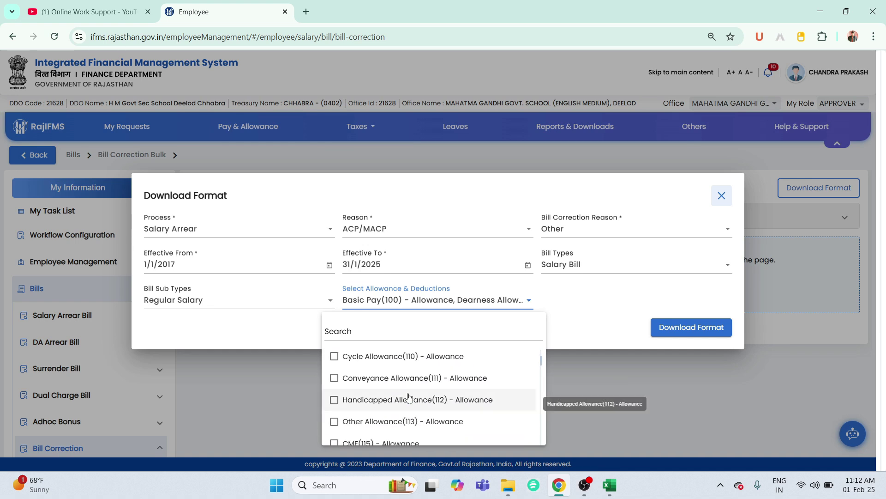
scroll(409, 396, "down", 12)
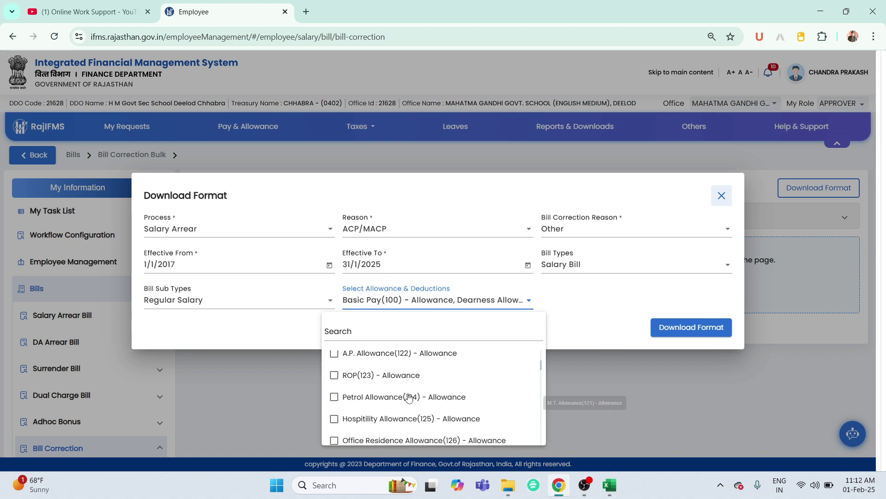
scroll(408, 396, "down", 11)
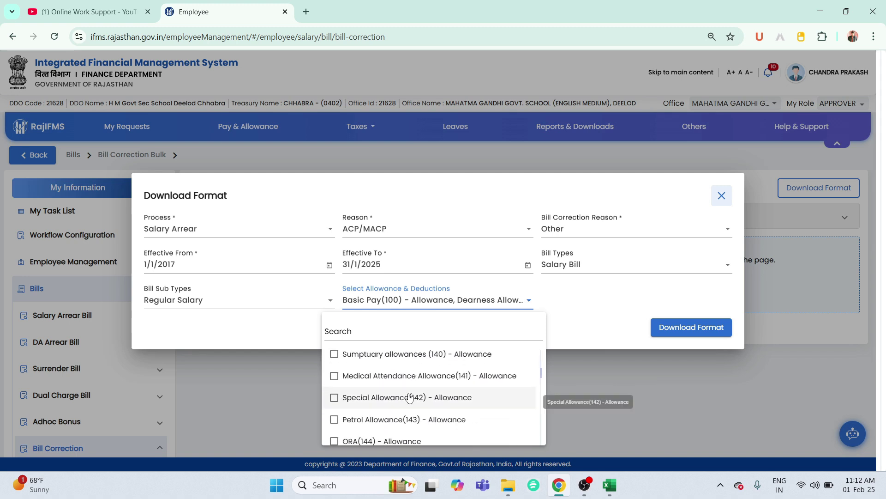
scroll(408, 396, "down", 9)
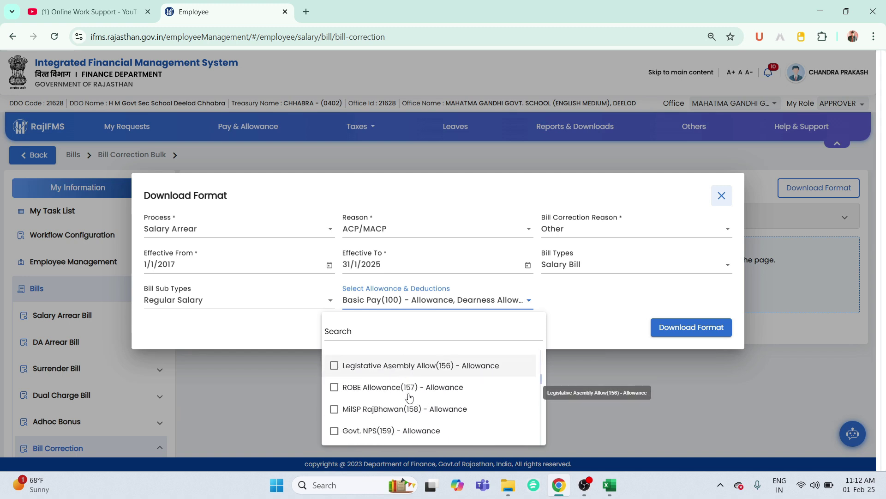
scroll(409, 396, "down", 3)
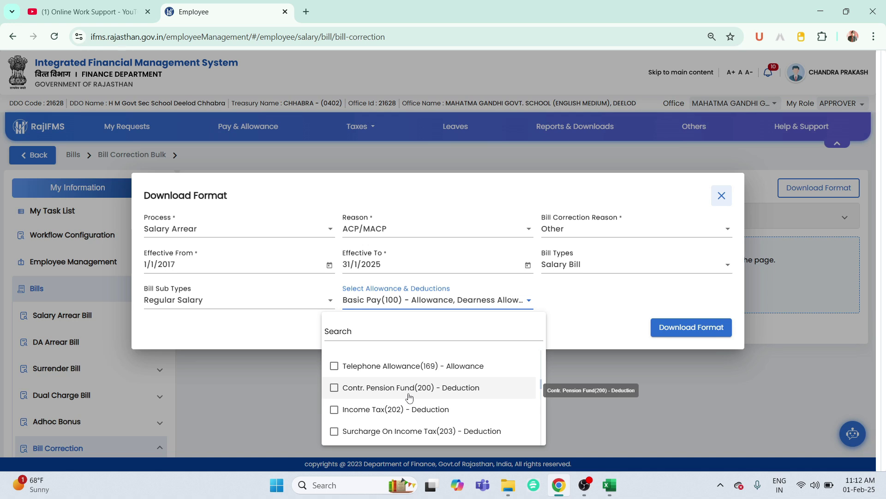
left_click(335, 410)
scroll(355, 413, "down", 5)
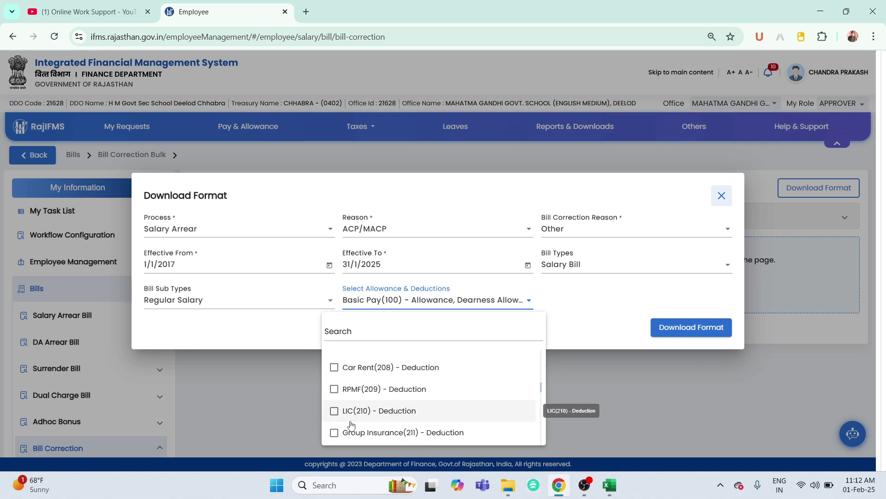
scroll(353, 422, "down", 1)
scroll(388, 412, "down", 2)
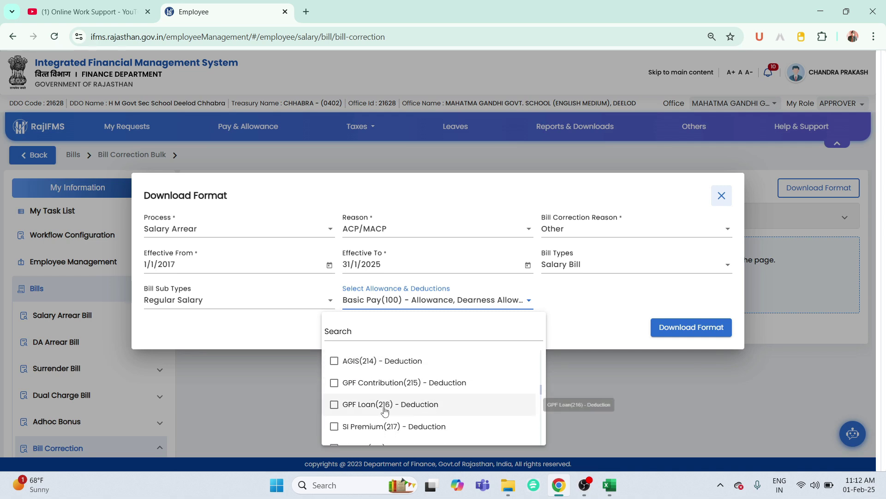
left_click(374, 391)
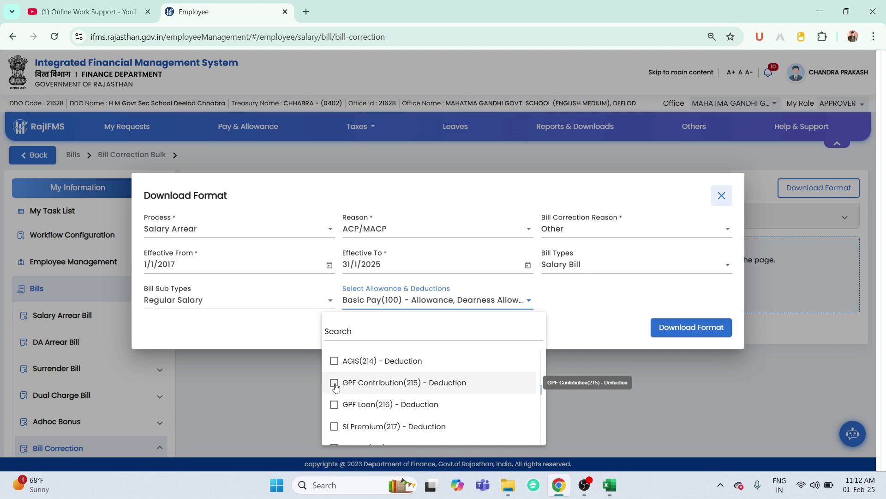
left_click(600, 331)
left_click(679, 329)
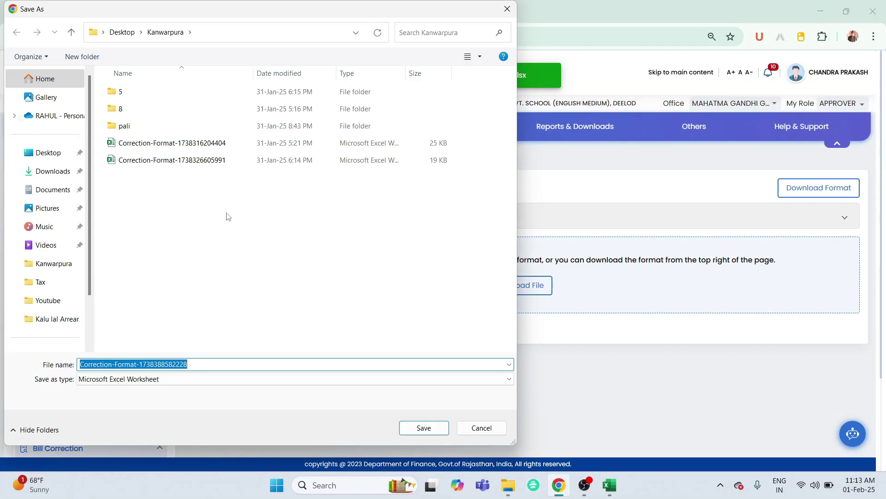
left_click(47, 155)
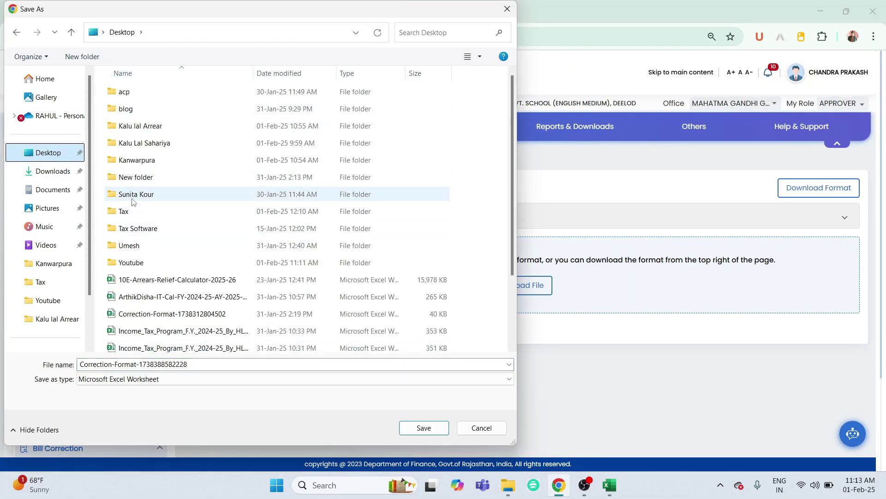
double_click(156, 144)
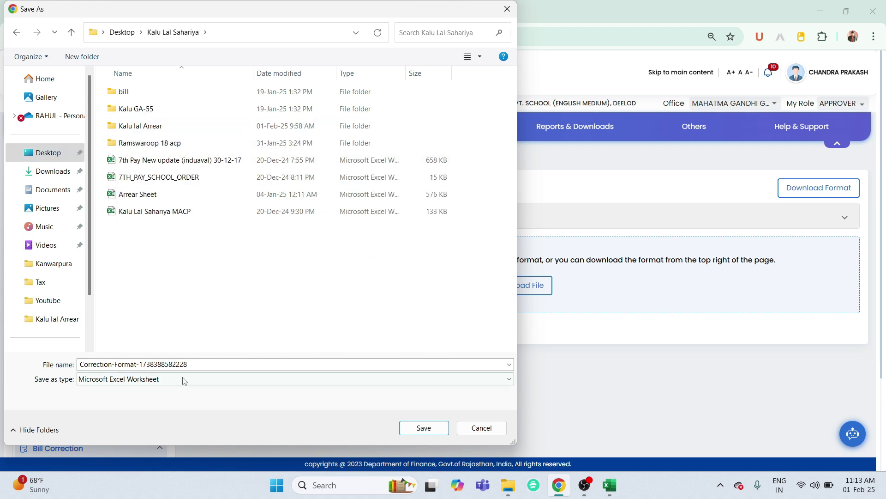
left_click(139, 144)
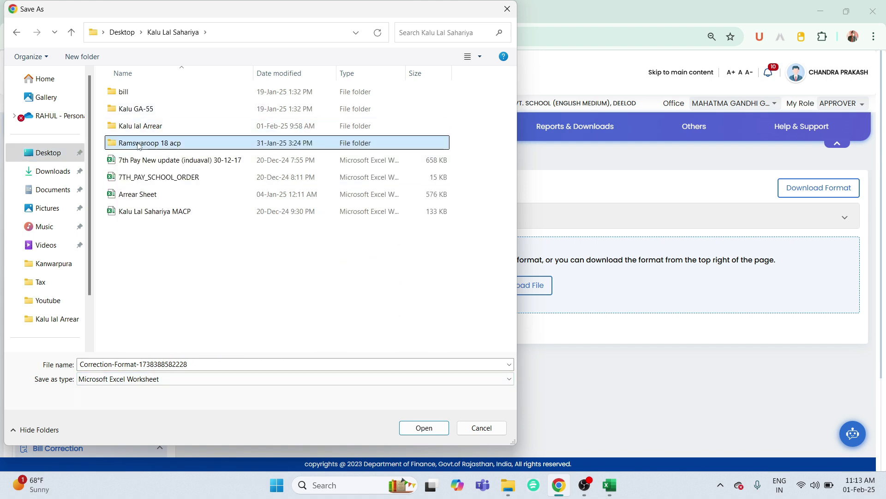
double_click(139, 144)
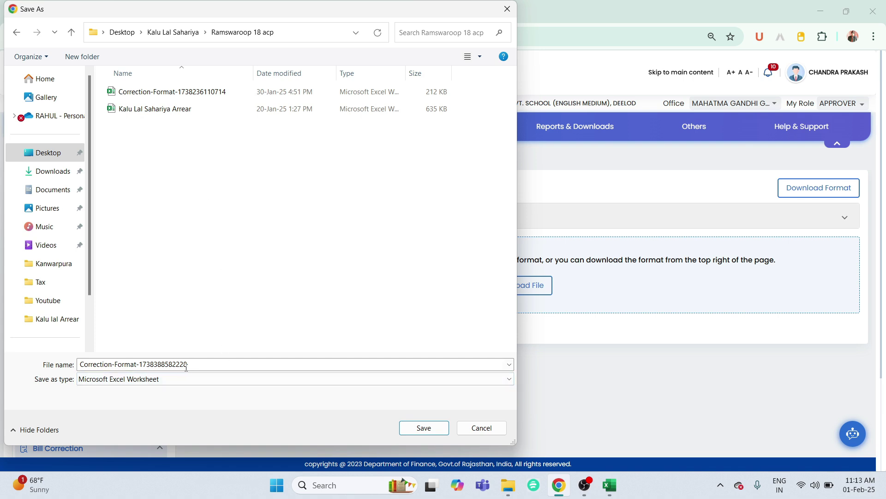
left_click(420, 428)
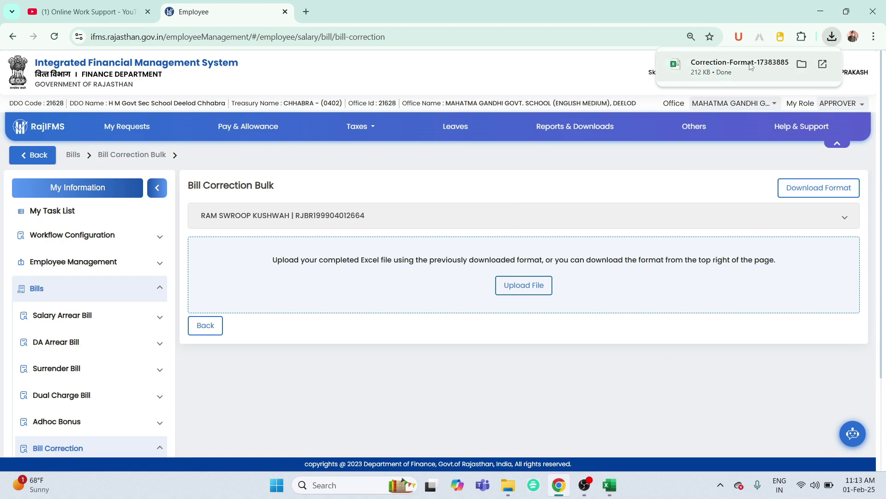
Open the downloaded Correction-Format workbook in Excel and widen the billNo and allowName columns
left_click(751, 66)
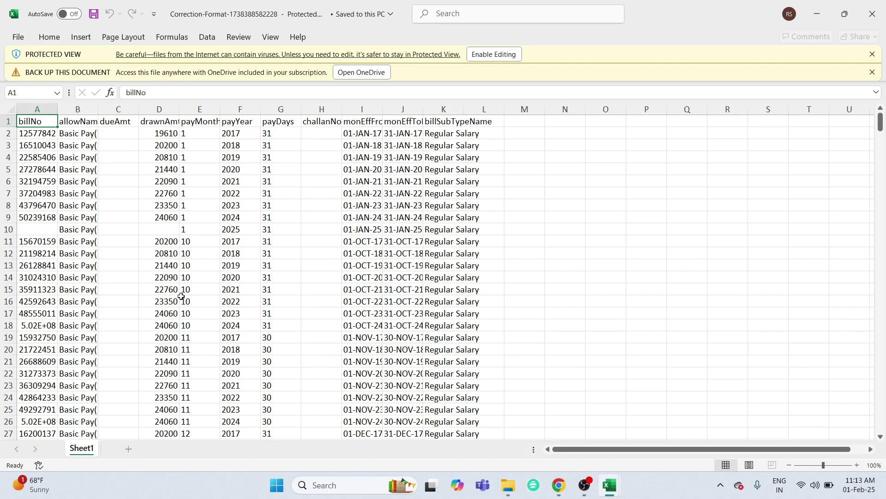
double_click(59, 110)
left_click_drag(107, 110, 136, 122)
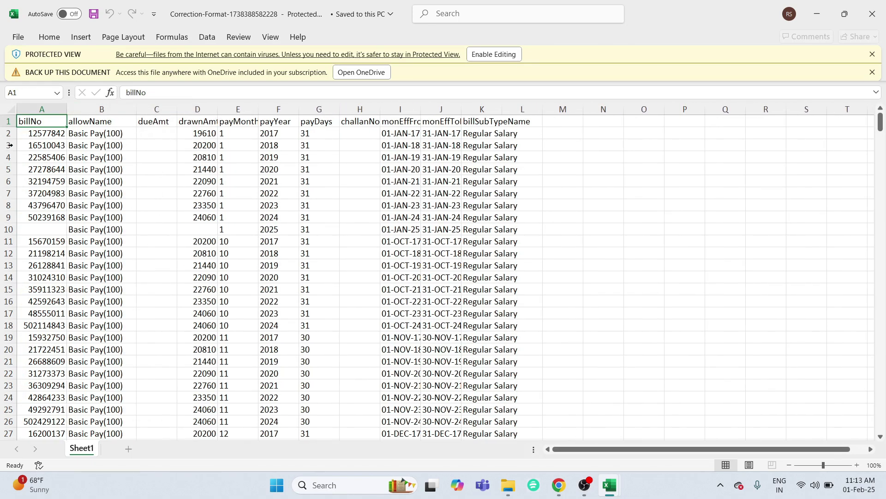
Review the Basic Pay and Dearness Allowance rows, checking the drawn amount and bill number for January 2025
scroll(56, 308, "down", 11)
scroll(57, 308, "down", 20)
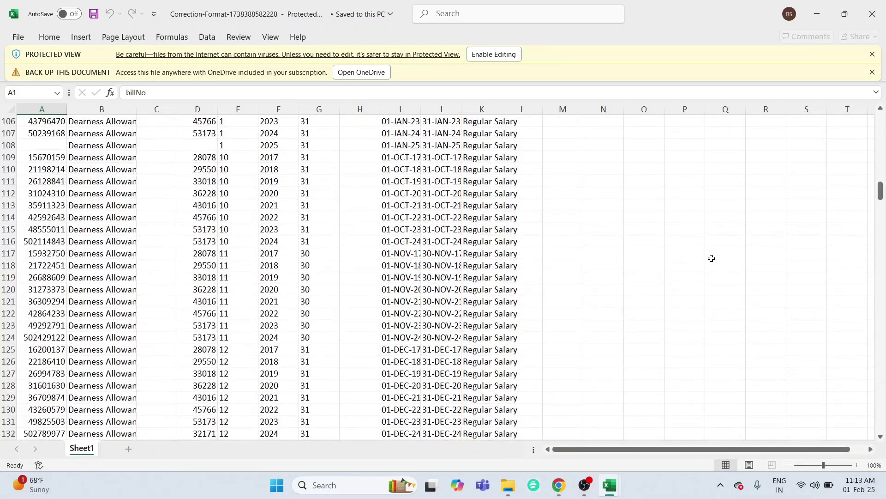
left_click_drag(881, 191, 880, 121)
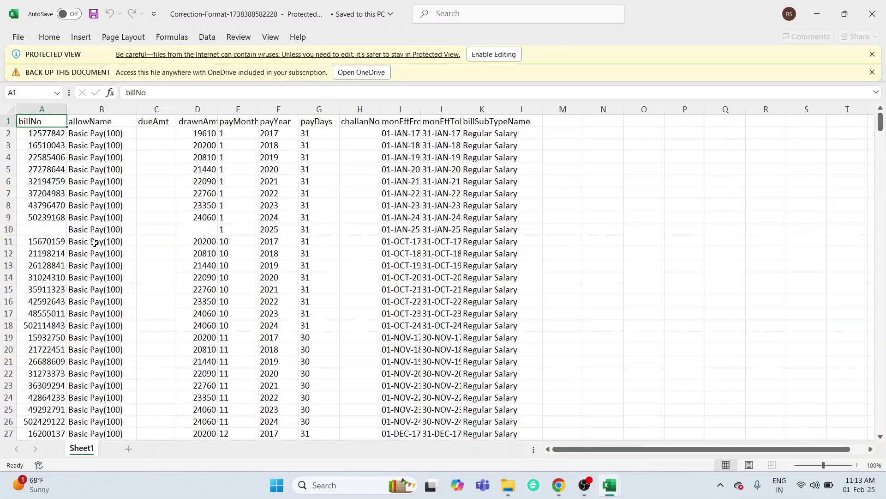
left_click(208, 231)
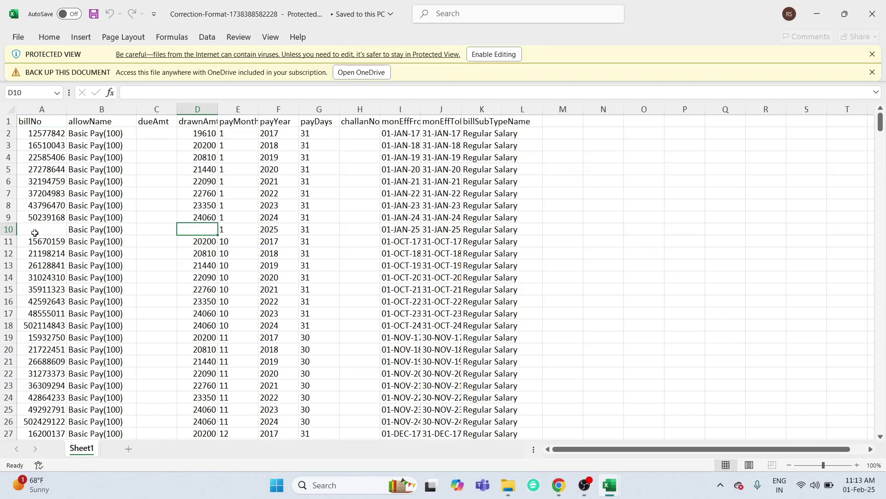
left_click(41, 229)
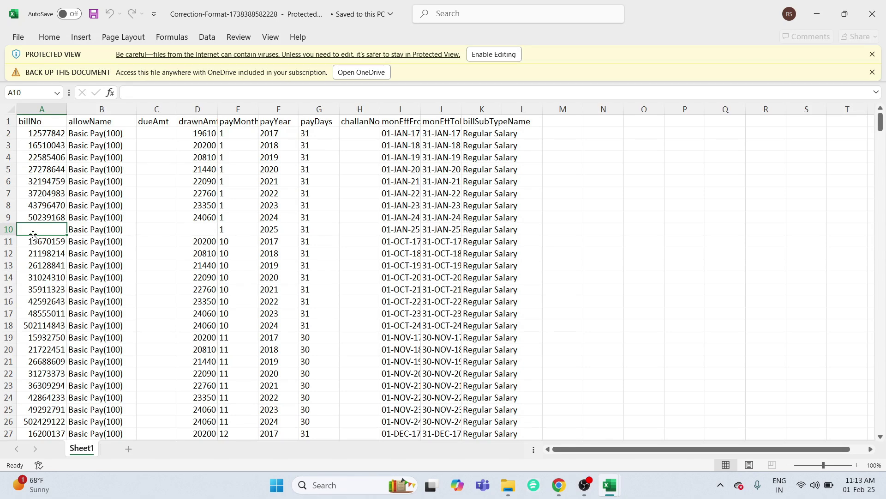
Enable editing in the Correction-Format workbook and inspect the January 2017 drawn and due amount cells, ending on due amount cell C2
left_click(507, 57)
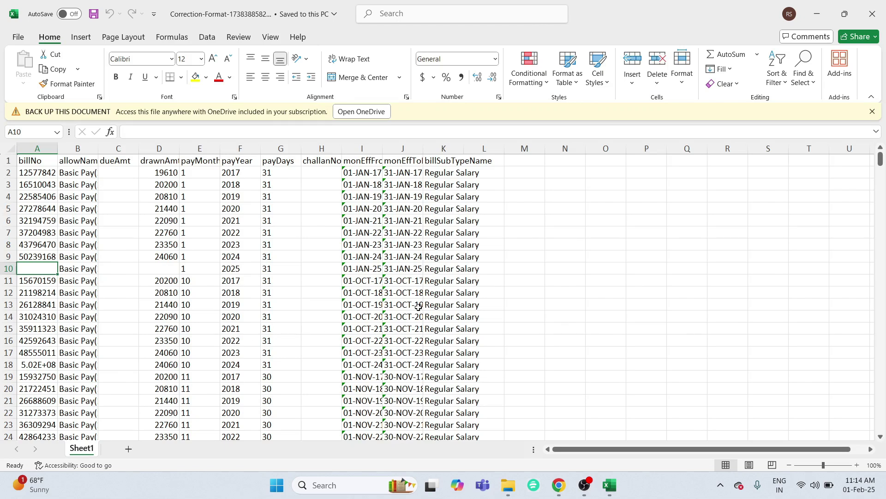
left_click(129, 173)
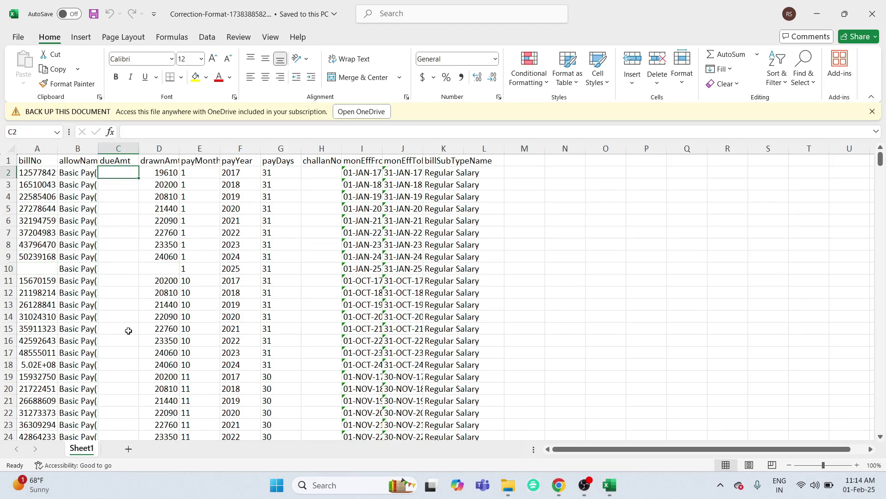
left_click(168, 173)
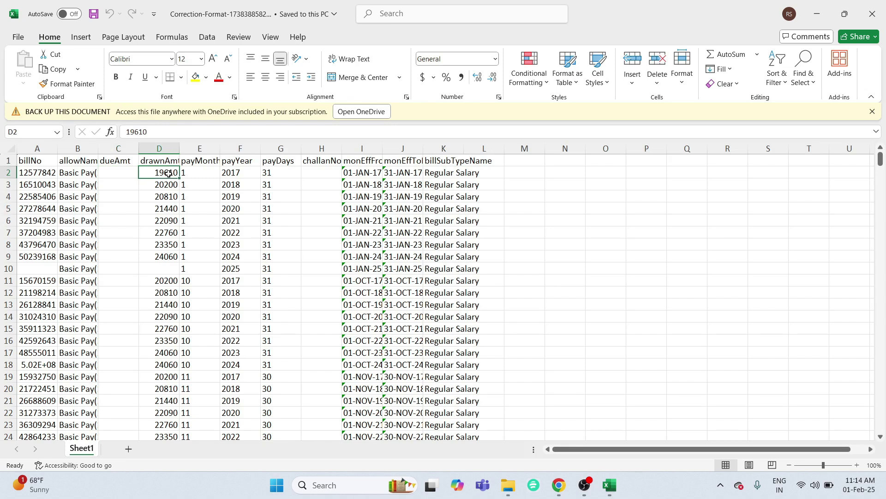
left_click(130, 173)
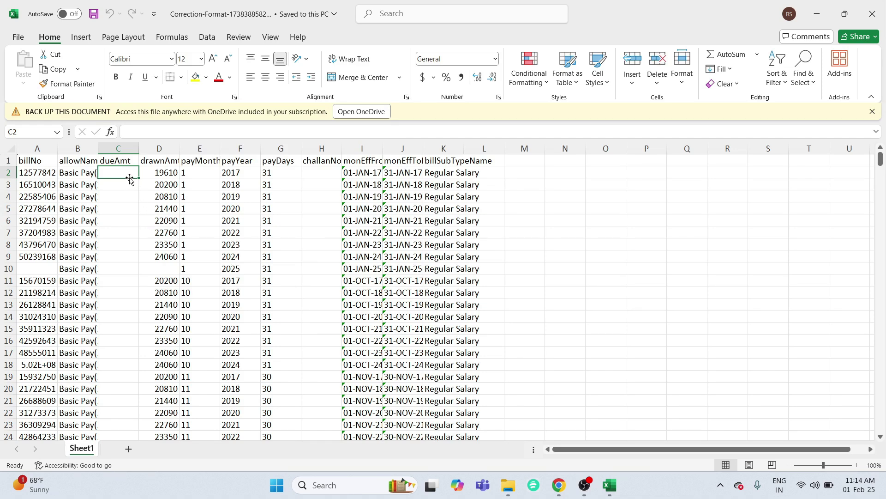
left_click(169, 177)
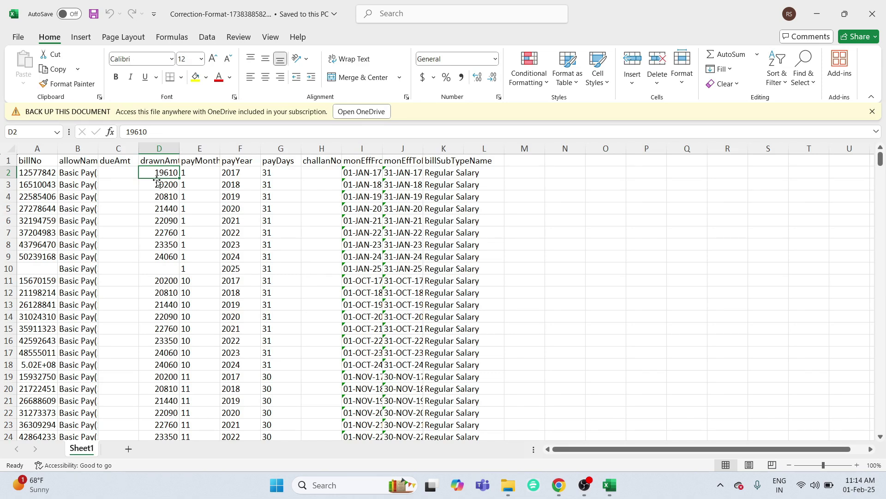
left_click(123, 174)
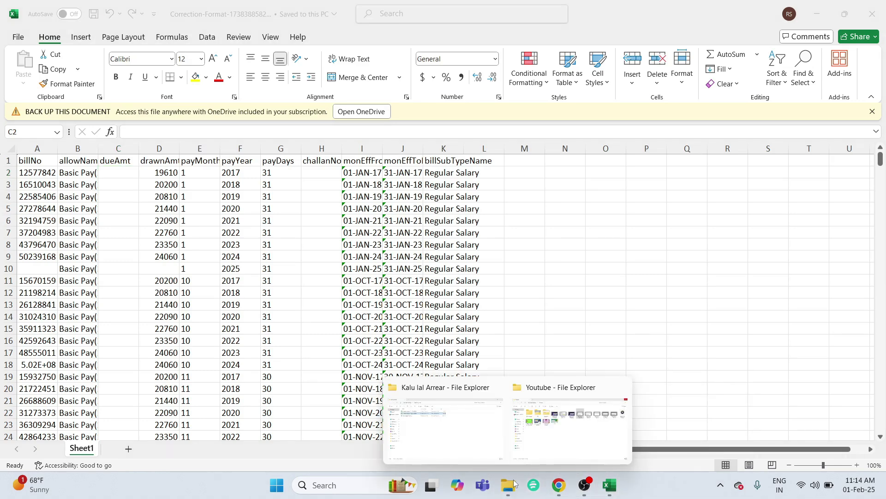
left_click(464, 425)
double_click(166, 134)
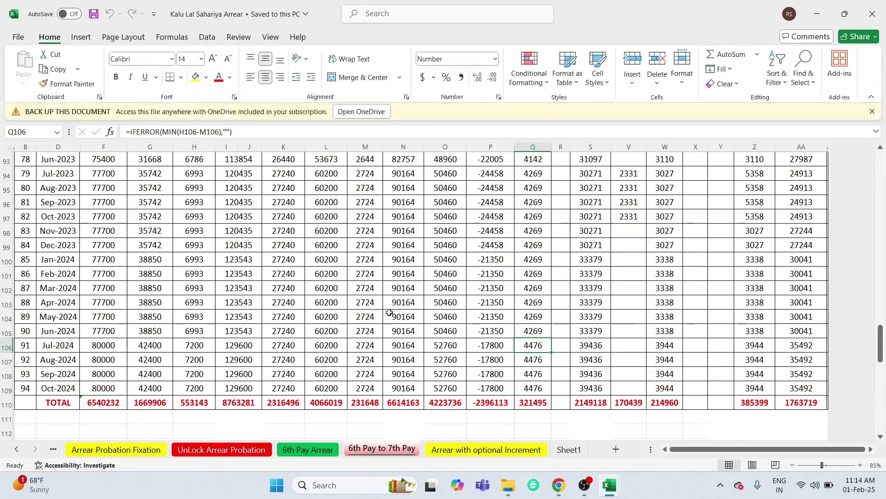
left_click_drag(882, 337, 882, 159)
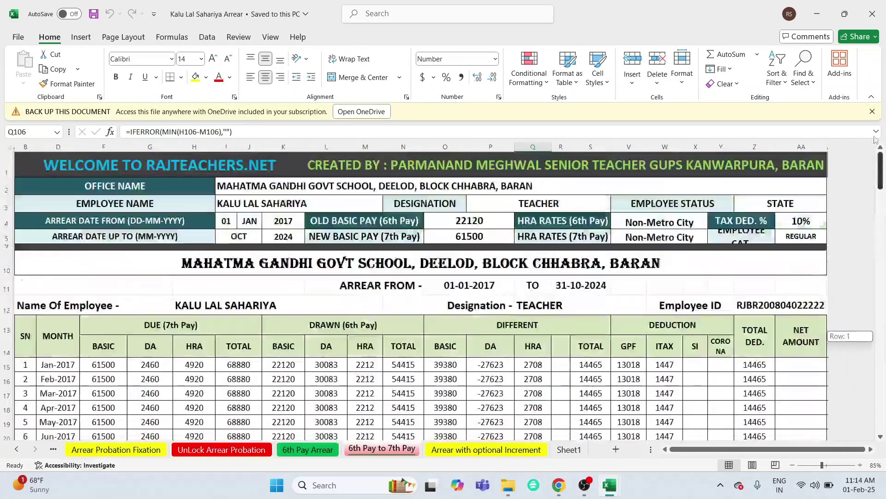
Review the Due (7th Pay), Drawn (6th Pay) and Different sections of the arrear sheet, checking January 2017 due Basic, DA and HRA
scroll(240, 354, "down", 2)
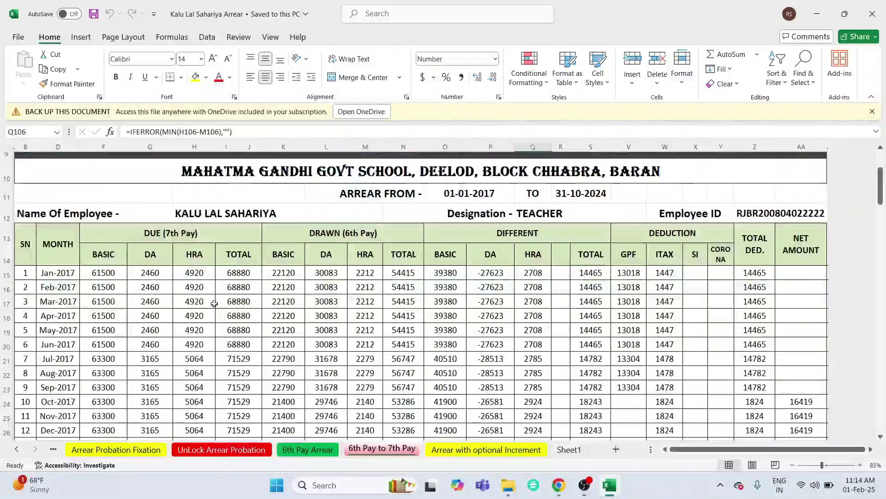
left_click(157, 236)
left_click(340, 238)
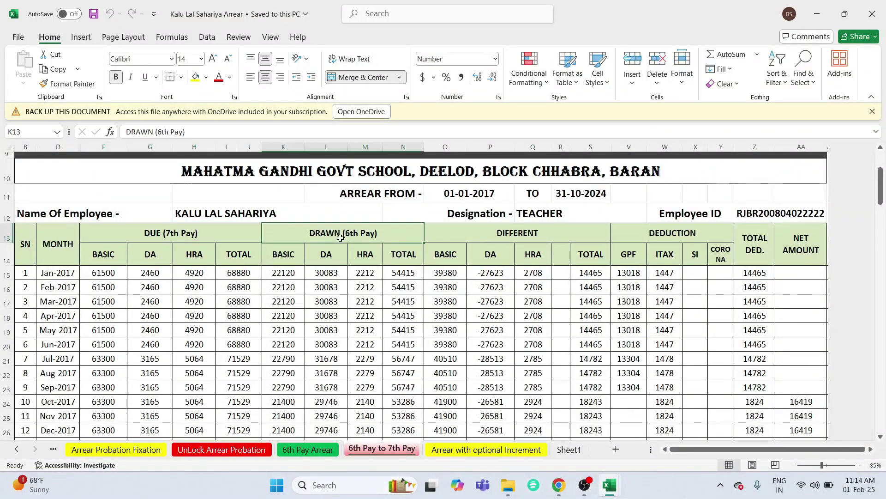
left_click(483, 238)
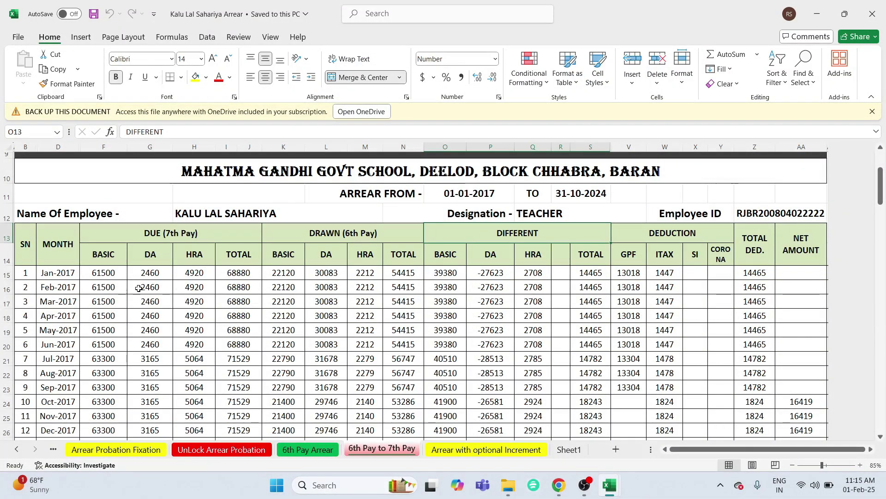
left_click(116, 279)
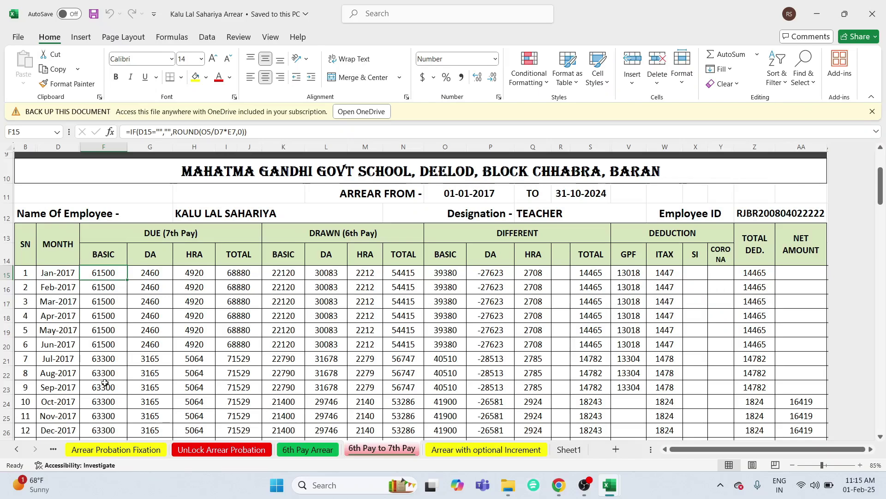
key("Right")
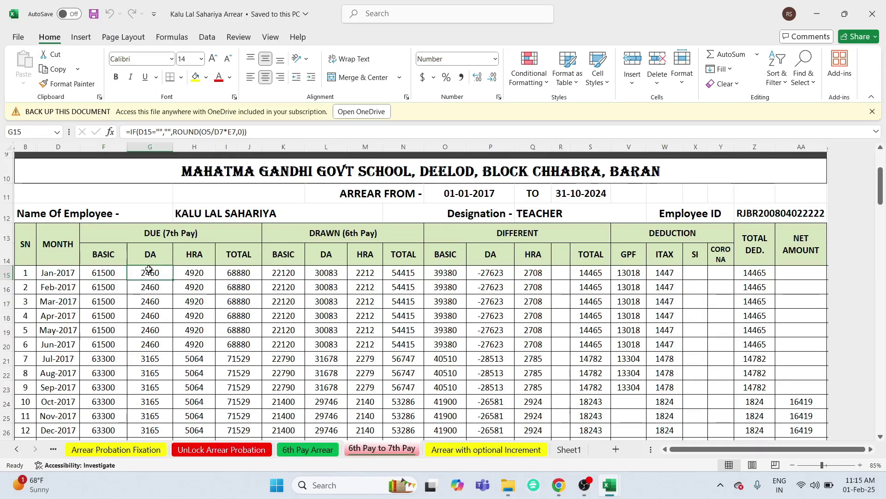
left_click(185, 275)
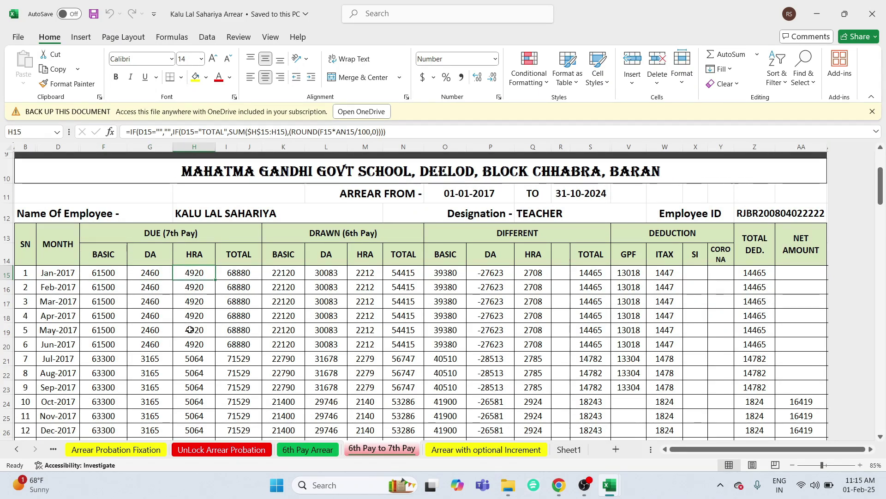
left_click(323, 234)
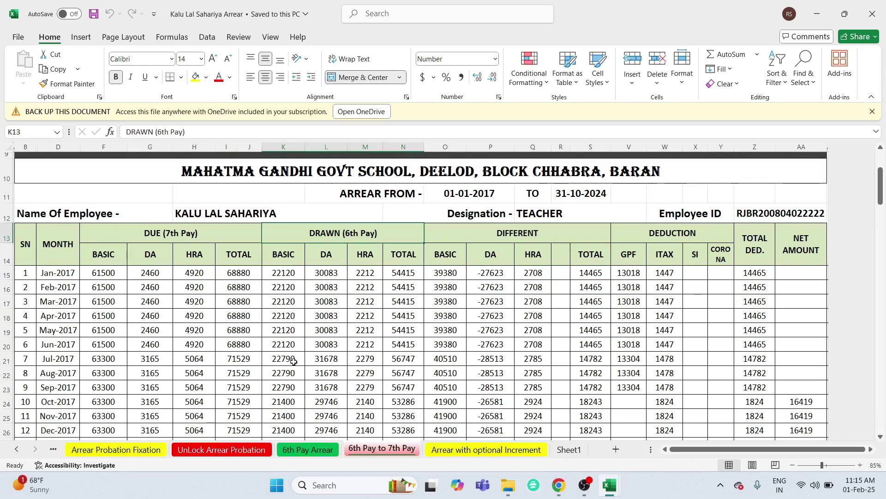
Switch to the Correction-Format workbook and widen the allowName column to fit its full allowance names
mouse_move(602, 487)
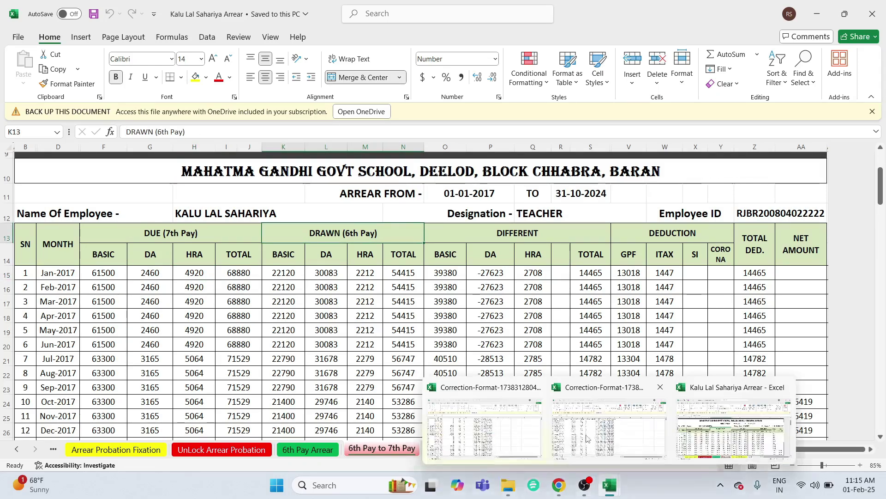
left_click(608, 428)
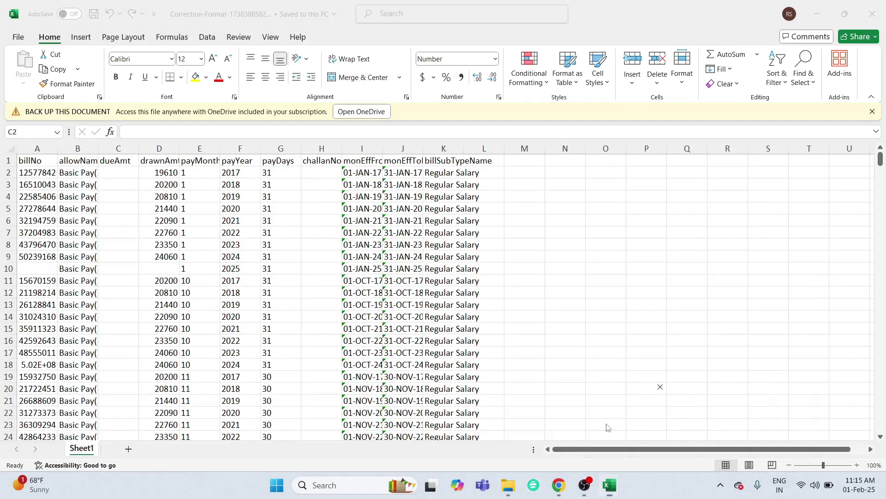
left_click(163, 177)
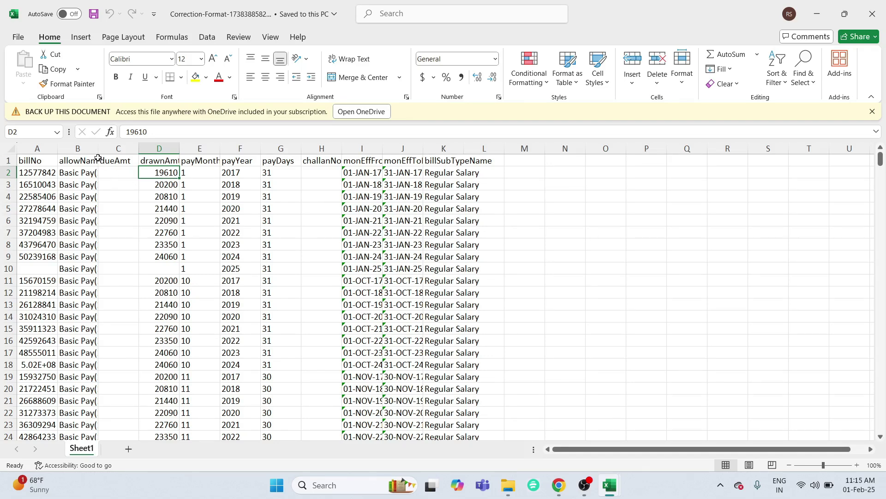
left_click_drag(97, 148, 109, 153)
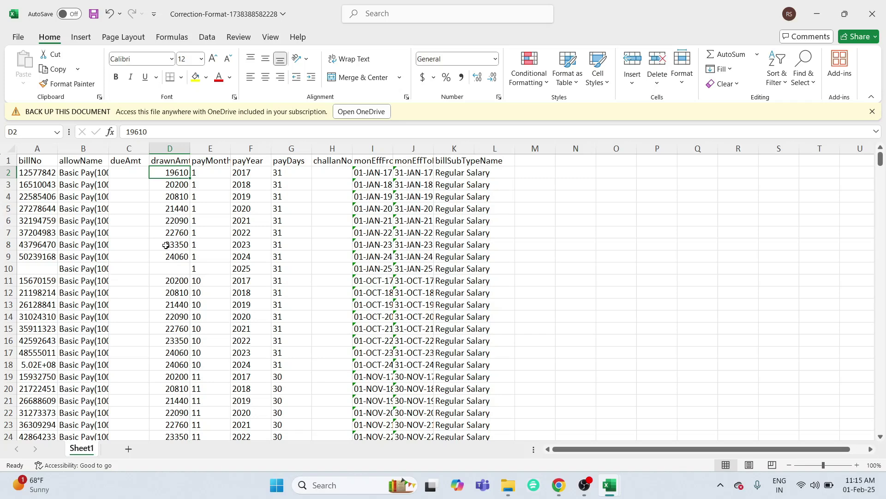
double_click(109, 152)
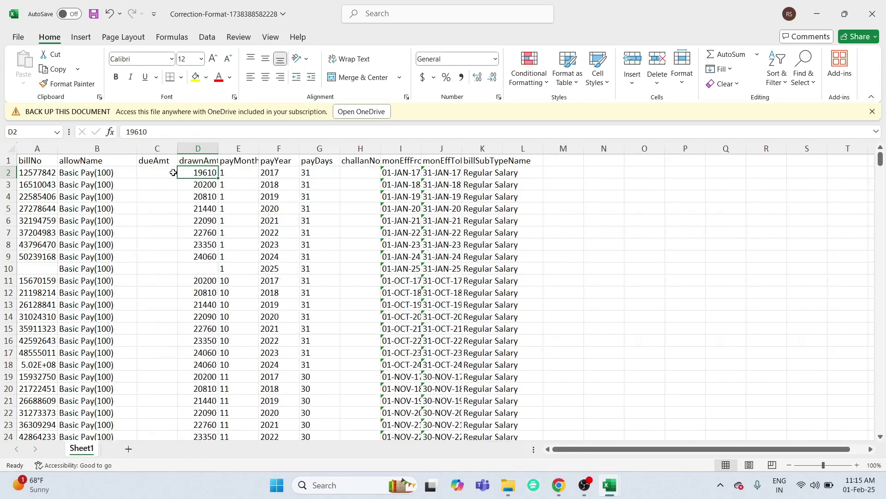
Examine the dueAmt cells of the Basic Pay rows from C2 down to the last one, C99
left_click_drag(171, 172, 162, 423)
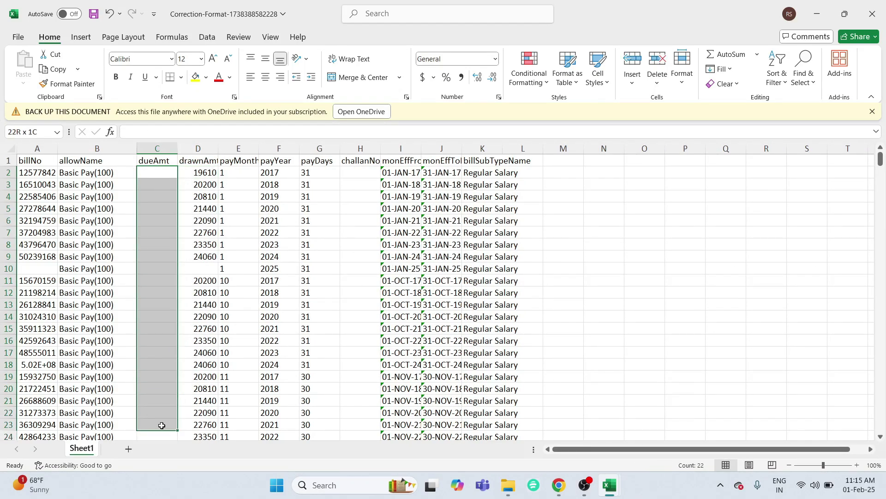
scroll(162, 425, "down", 3)
scroll(162, 425, "down", 11)
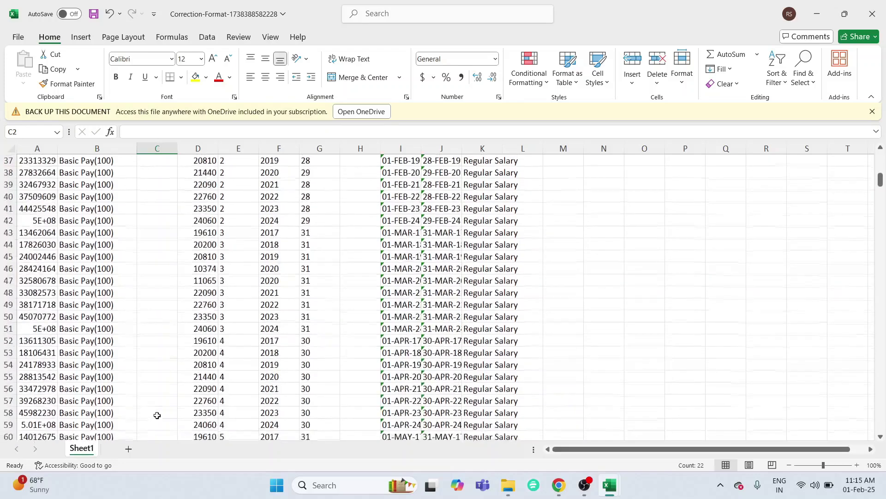
scroll(157, 415, "down", 11)
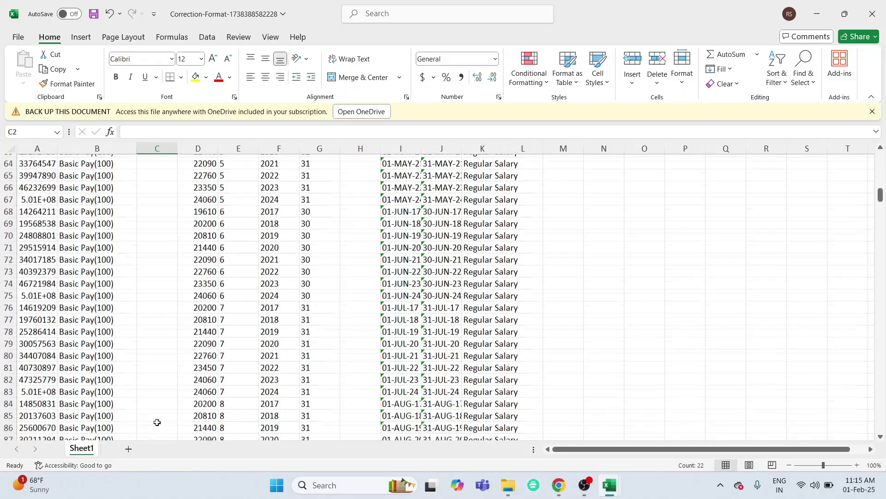
scroll(157, 422, "down", 5)
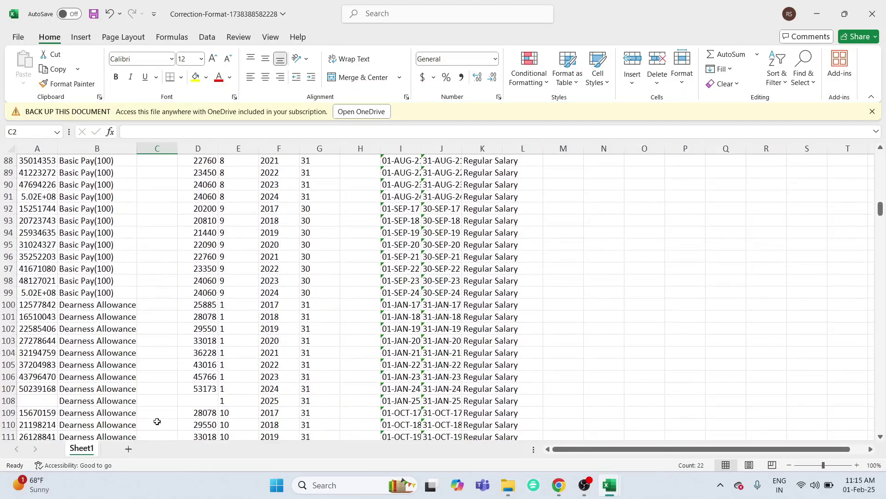
left_click(146, 293)
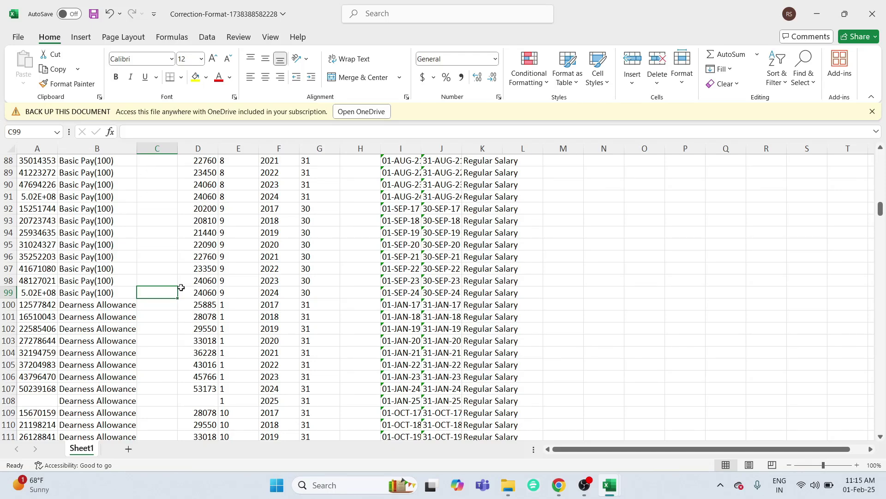
left_click(651, 207)
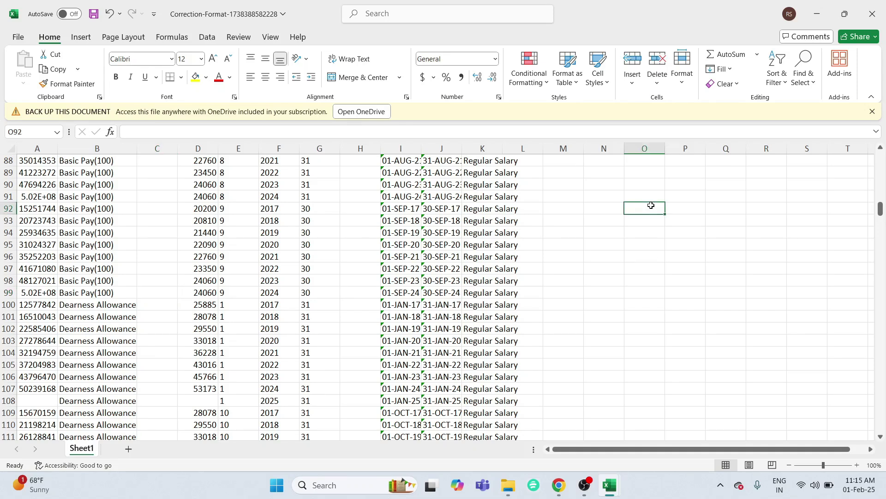
Switch to the employee's arrear workbook and review the monthly due Basic amounts down to their total, then return to the sheet's start
mouse_move(610, 485)
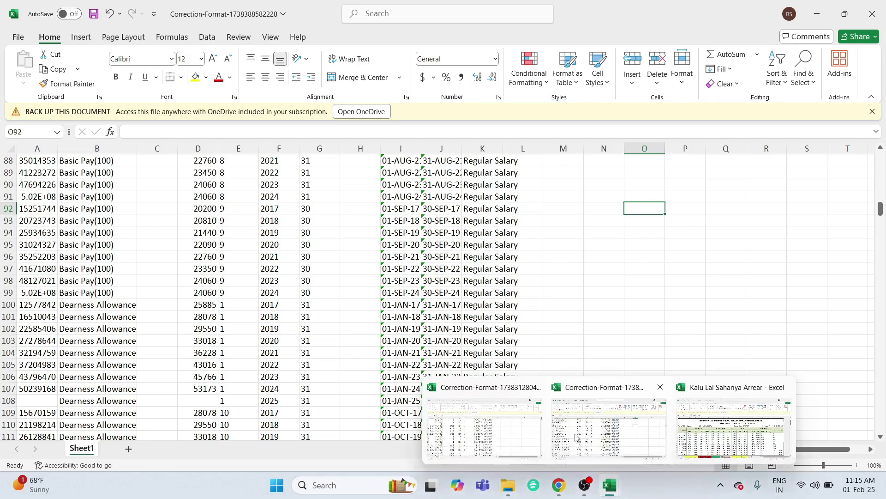
left_click(734, 429)
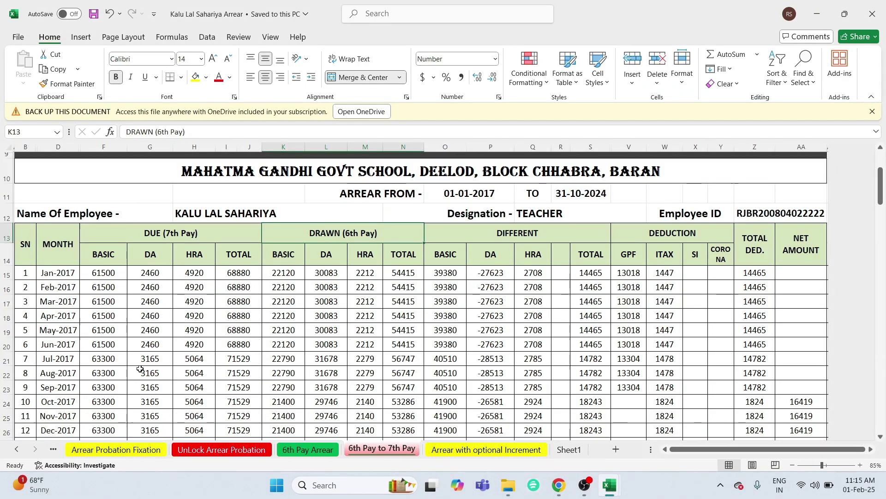
scroll(126, 369, "down", 15)
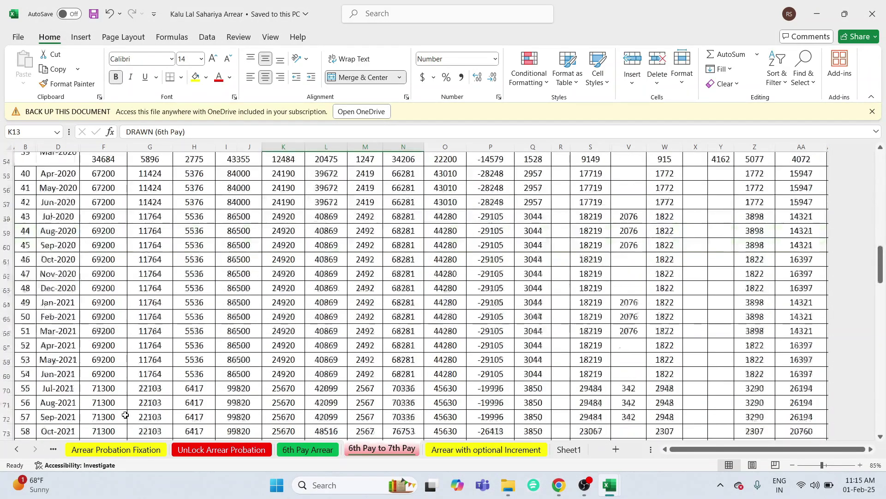
scroll(125, 415, "down", 19)
scroll(116, 277, "up", 5)
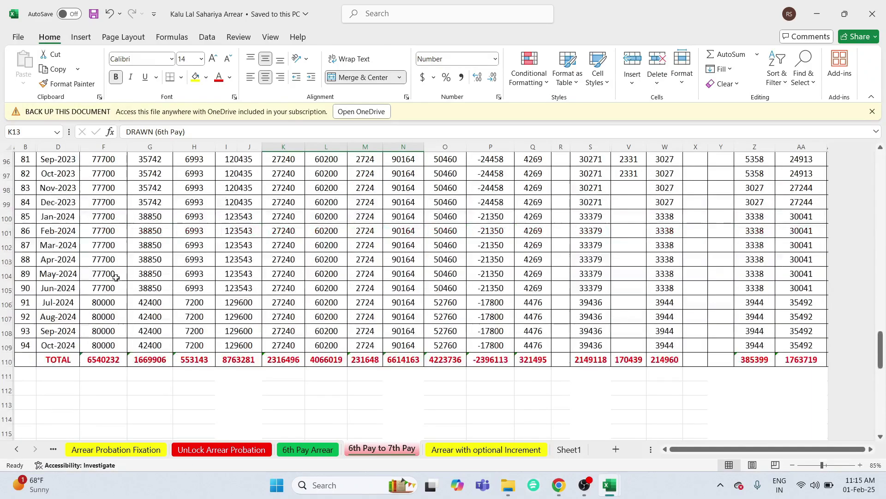
left_click(106, 360)
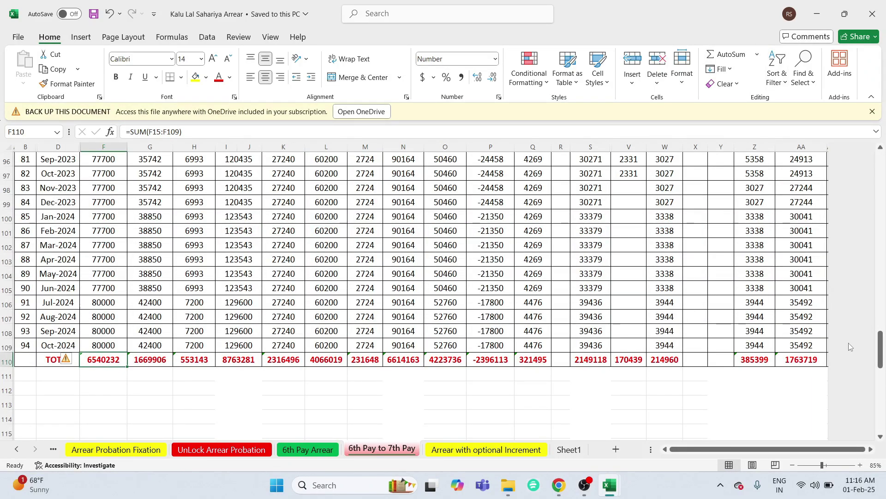
left_click_drag(878, 359, 879, 169)
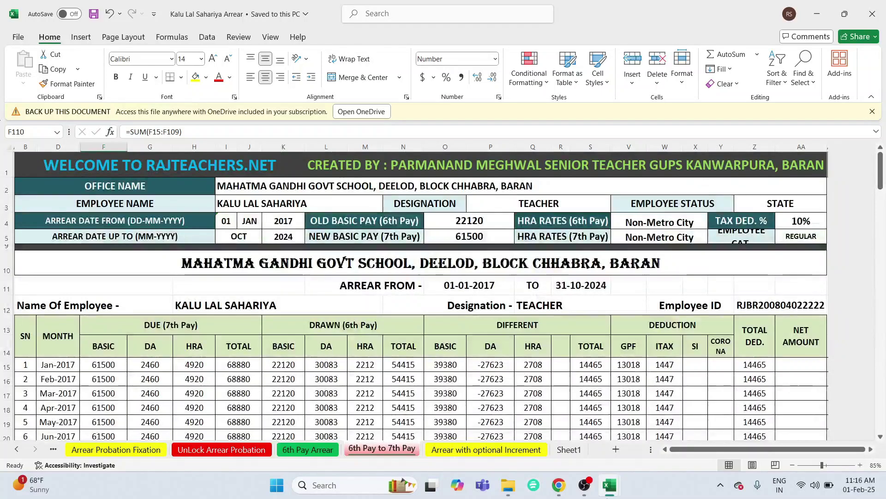
Return to the Correction-Format workbook and select the first Basic Pay due amount cell, C2
mouse_move(605, 489)
left_click(600, 437)
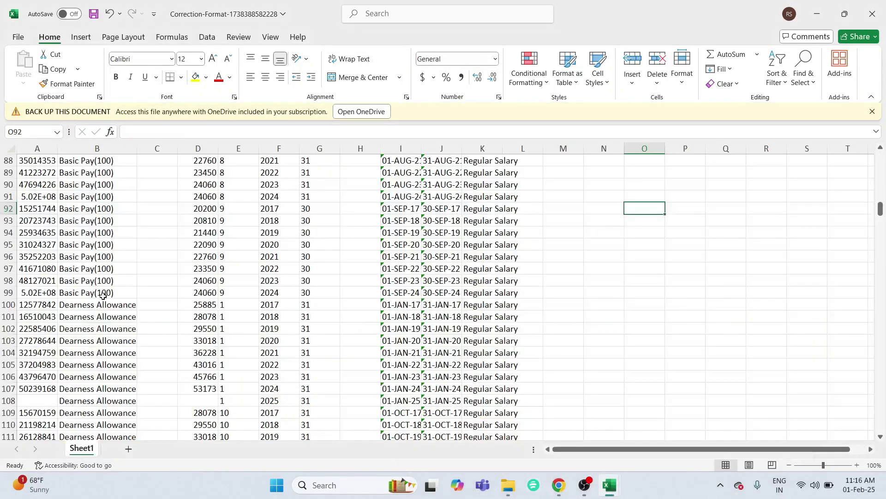
scroll(126, 303, "up", 20)
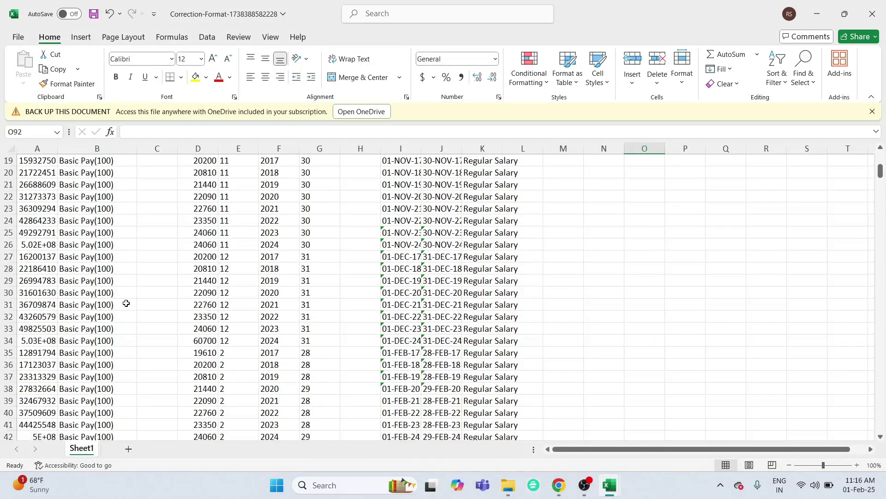
left_click(153, 175)
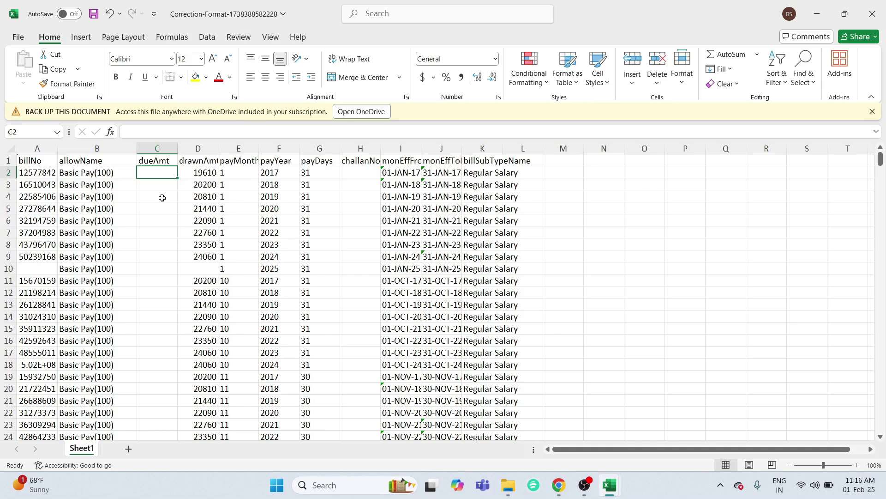
Examine the dueAmt column through the Basic Pay, Dearness Allowance, HRA and Income Tax rows, ending on cell C297
scroll(139, 309, "down", 6)
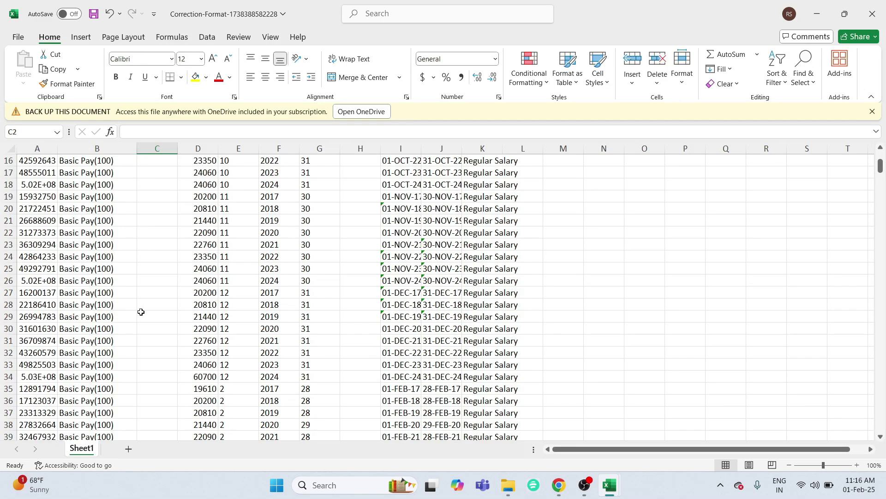
scroll(150, 303, "down", 20)
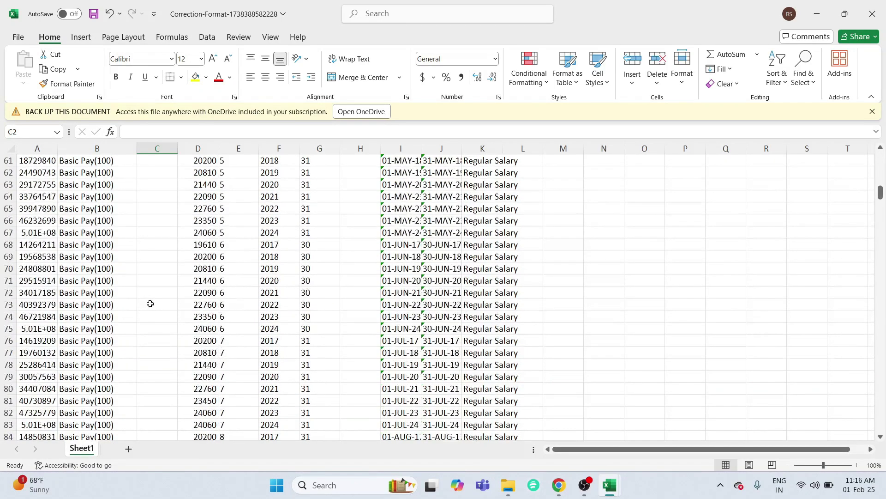
scroll(150, 303, "down", 20)
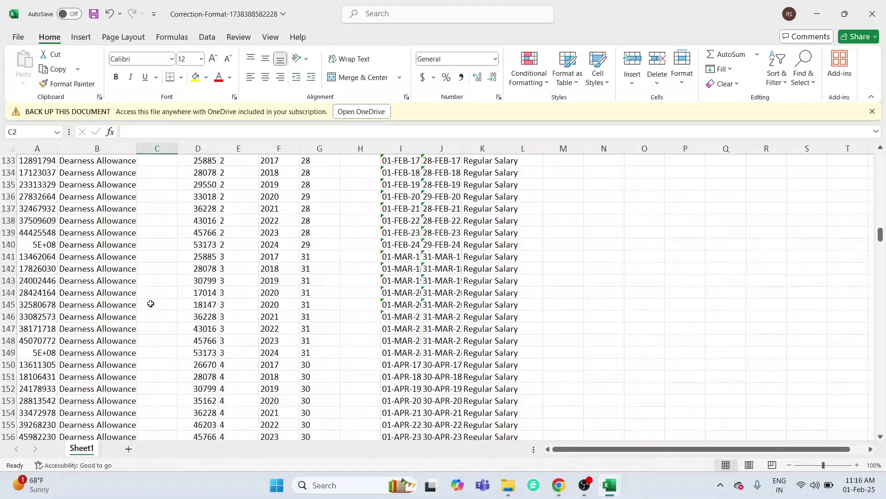
scroll(151, 303, "down", 15)
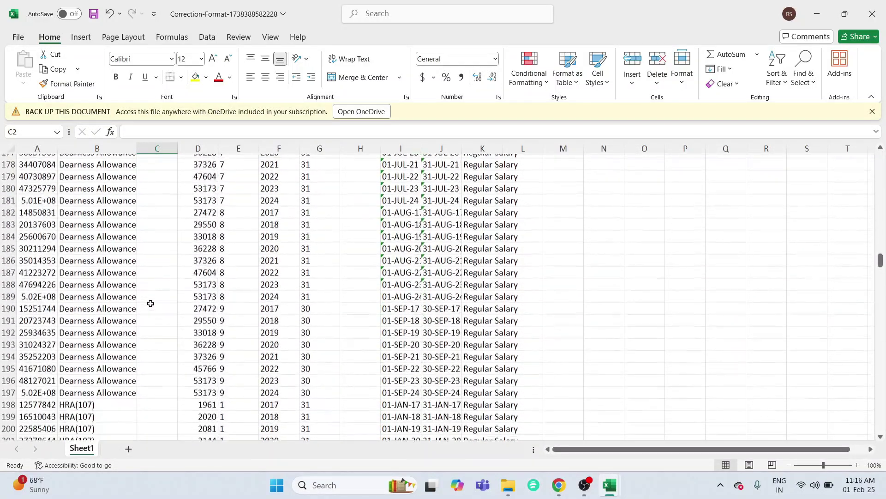
scroll(151, 303, "down", 19)
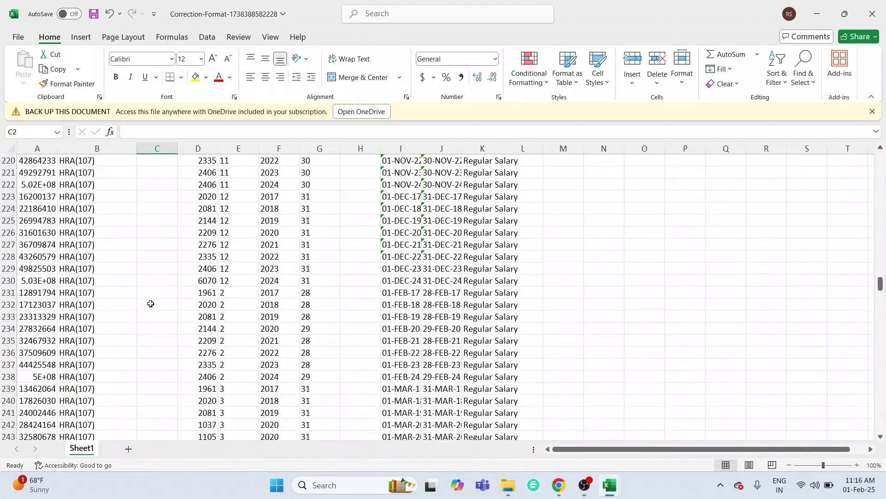
scroll(150, 303, "down", 15)
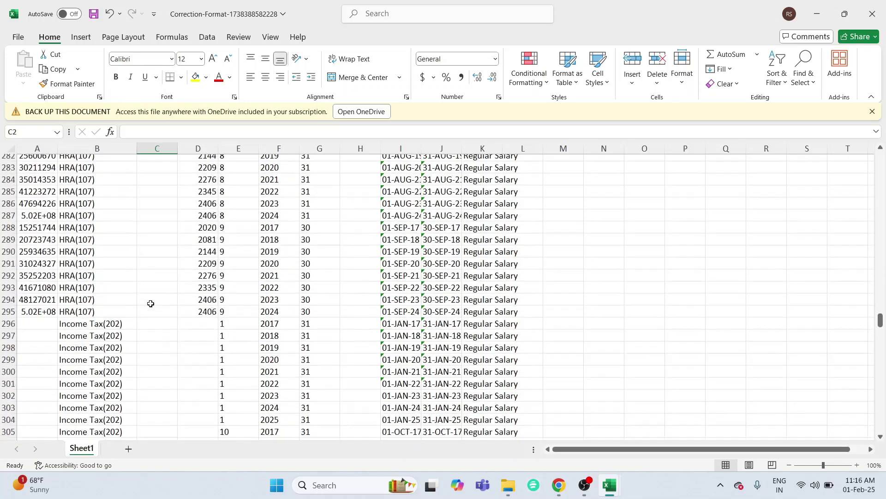
scroll(150, 303, "up", 1)
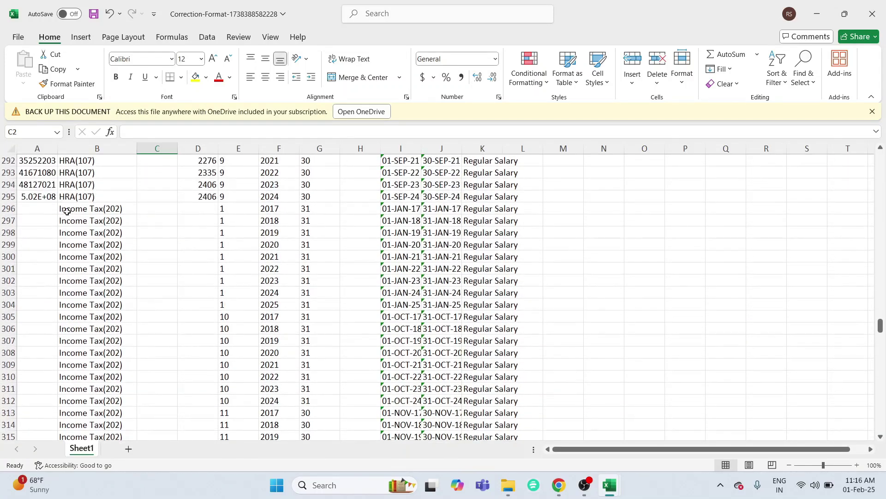
left_click(150, 223)
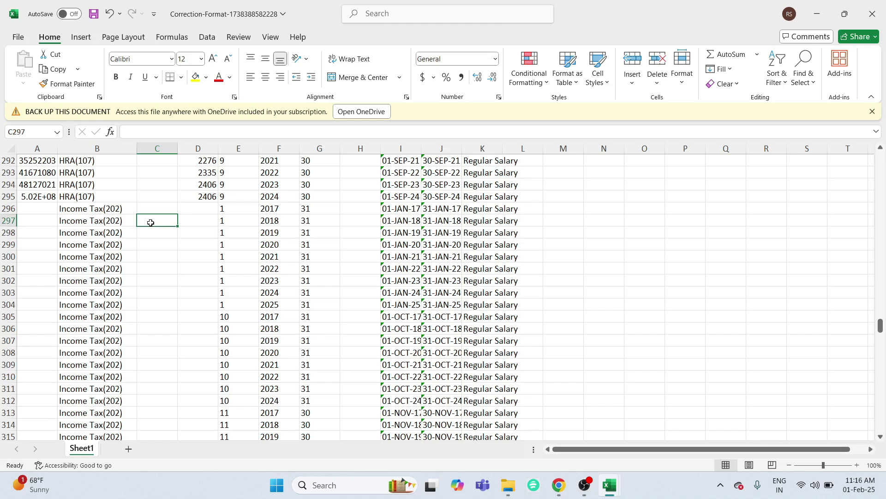
Review the due and adjacent amount cells of the Income Tax(202) rows from row 296 downward, and save the workbook
left_click(156, 209)
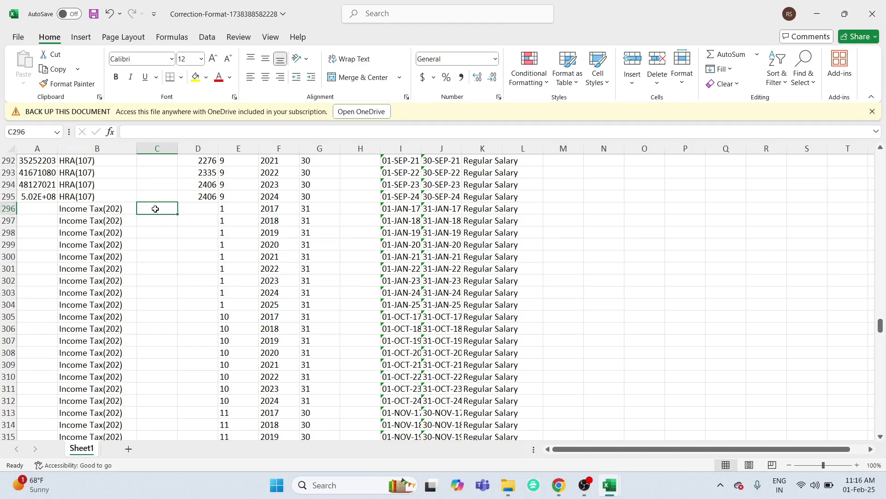
left_click(197, 208)
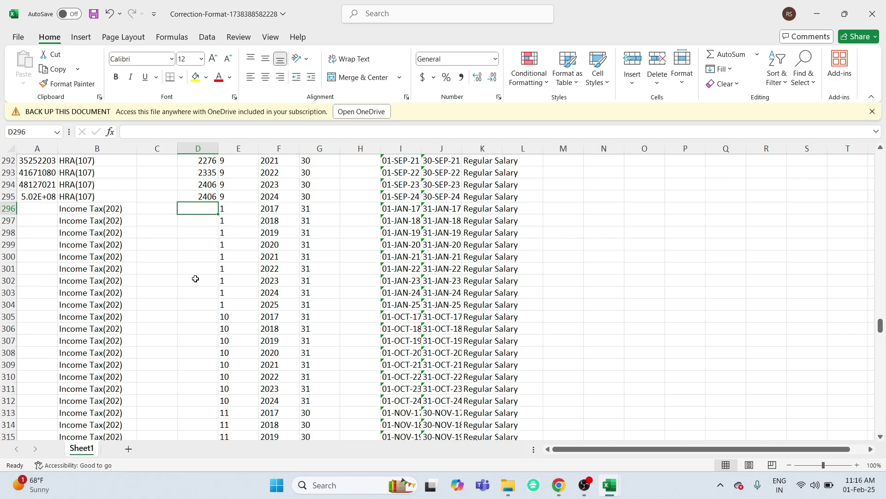
scroll(178, 299, "down", 4)
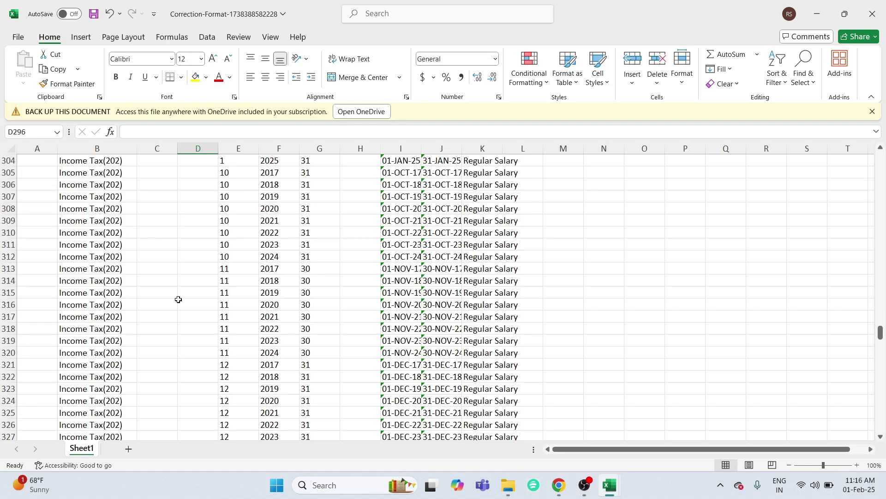
scroll(178, 299, "down", 20)
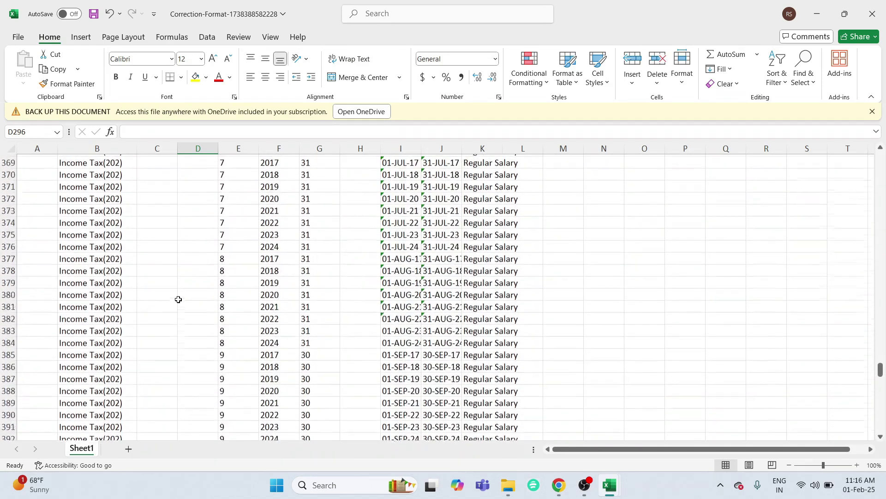
scroll(178, 300, "down", 7)
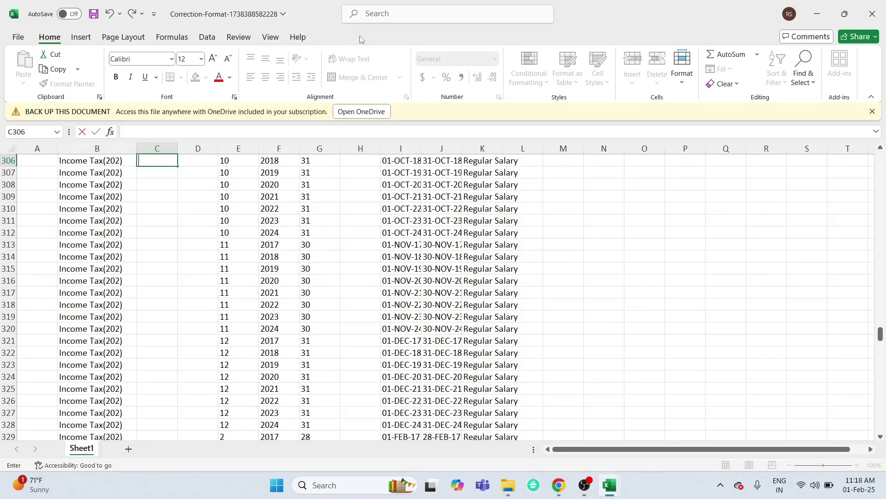
key("ctrl+s")
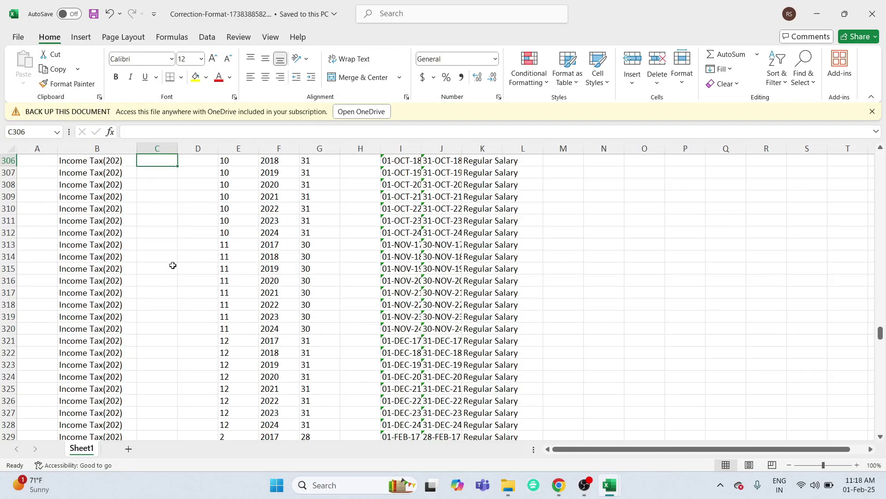
Enter trial amounts in the January 2017 Income Tax row: 1200 in C296 and 0 in D296
scroll(166, 266, "up", 1)
scroll(167, 265, "up", 8)
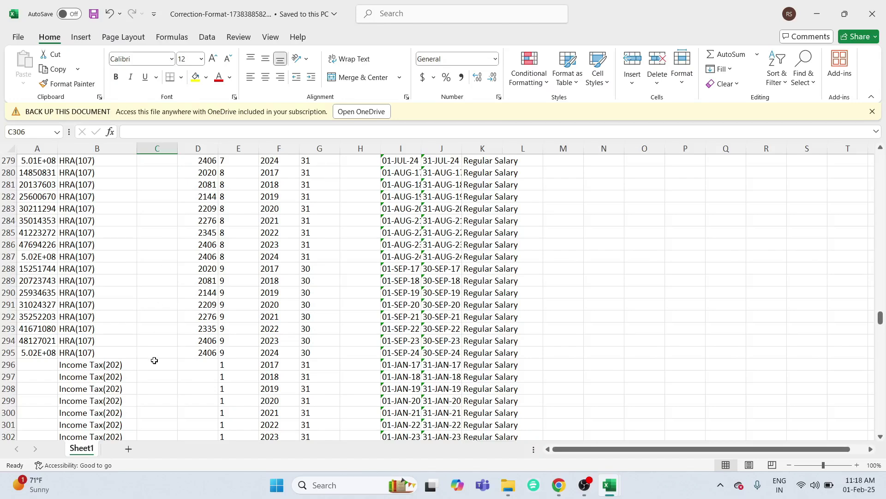
scroll(161, 378, "down", 1)
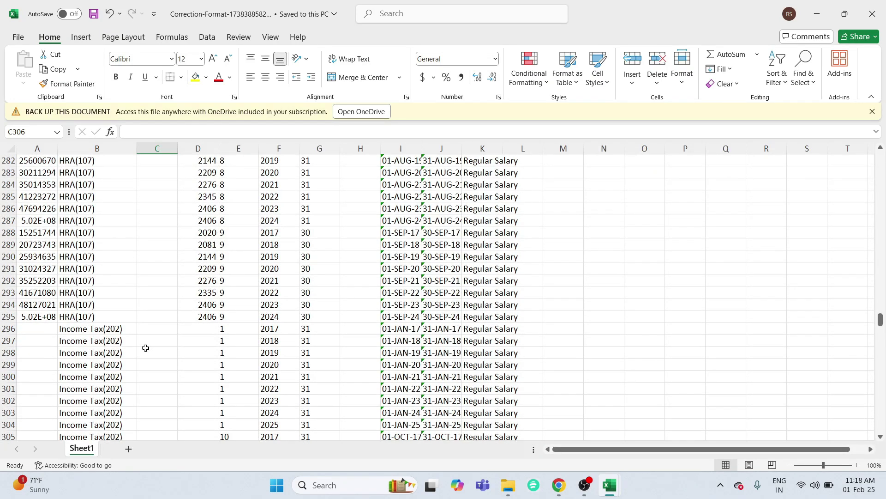
scroll(145, 348, "down", 2)
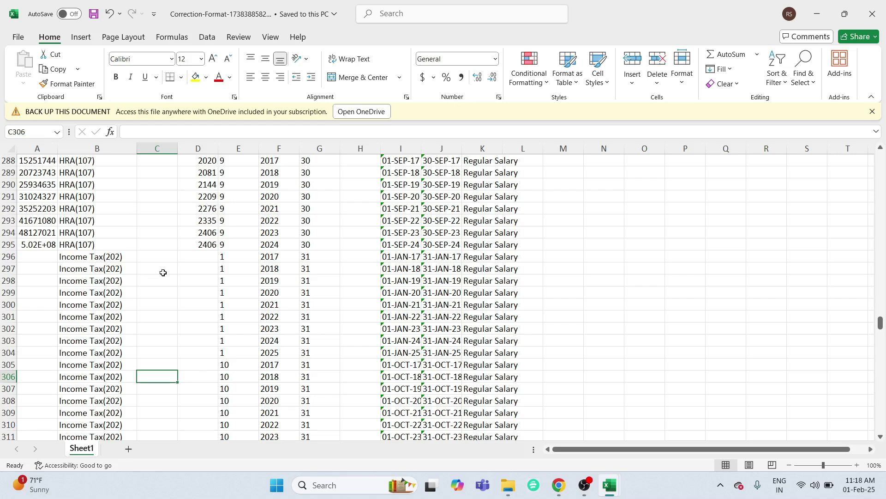
left_click(165, 273)
left_click(192, 273)
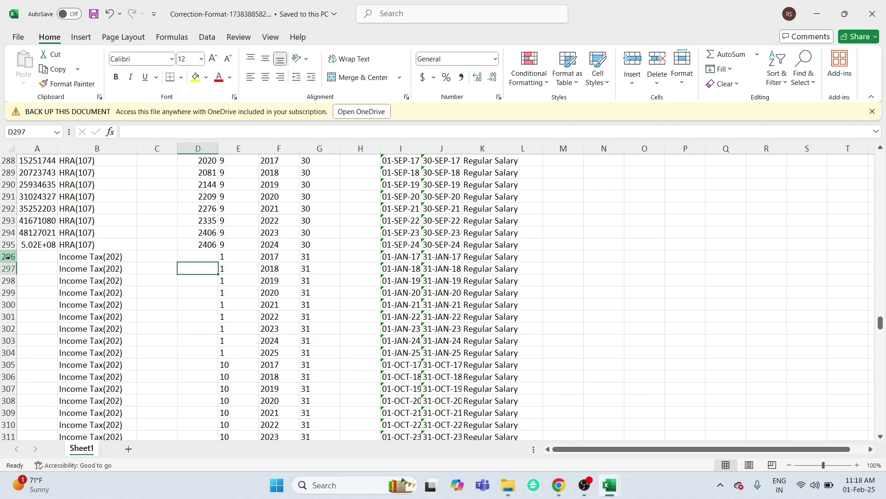
left_click(156, 257)
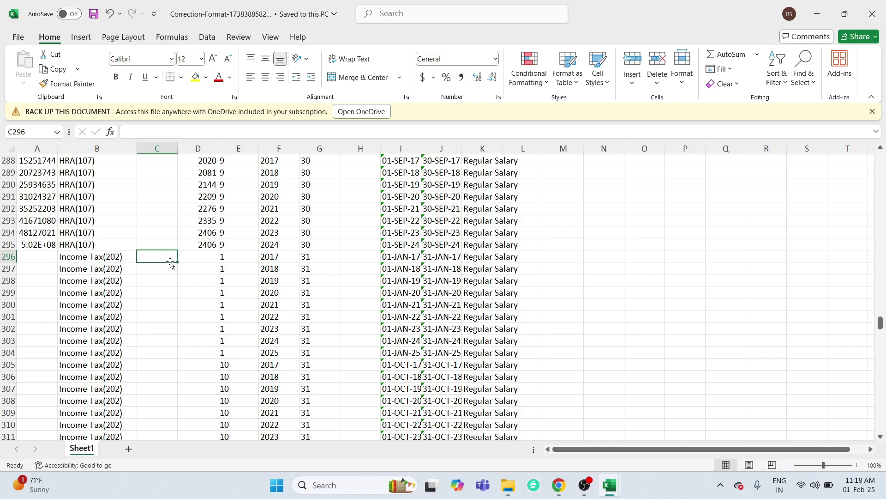
type("1200")
left_click(180, 294)
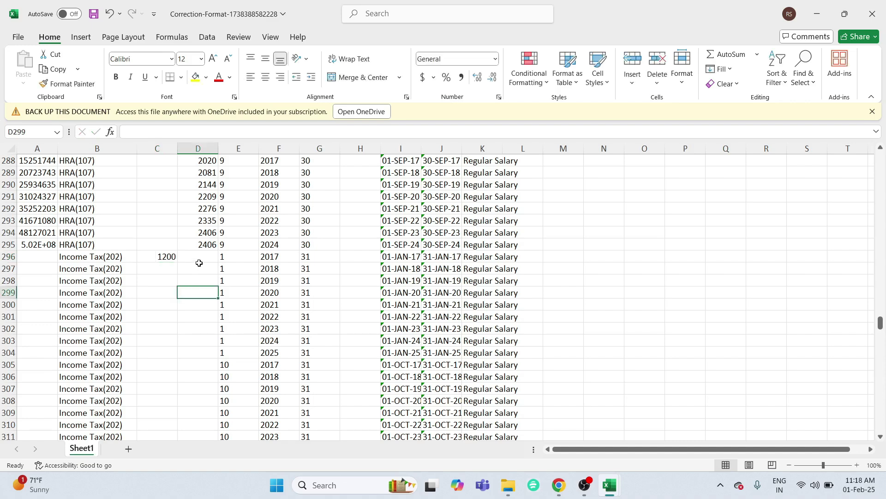
left_click(200, 257)
type("0")
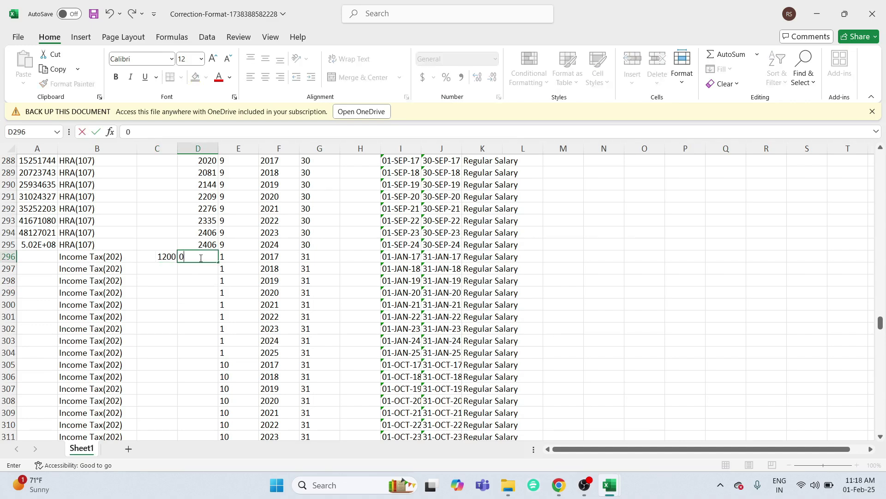
left_click(209, 279)
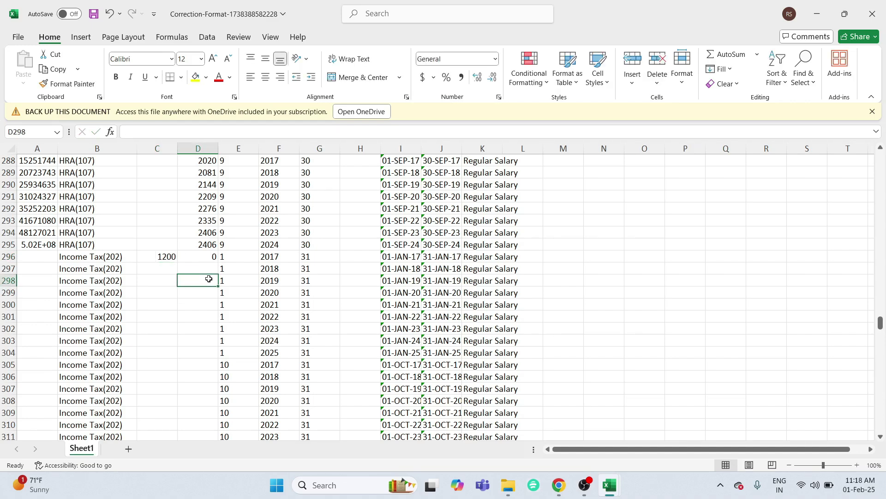
Examine the January 2018 Income Tax row, row 297, checking its cells in columns A, C and D against the rows above
left_click(165, 270)
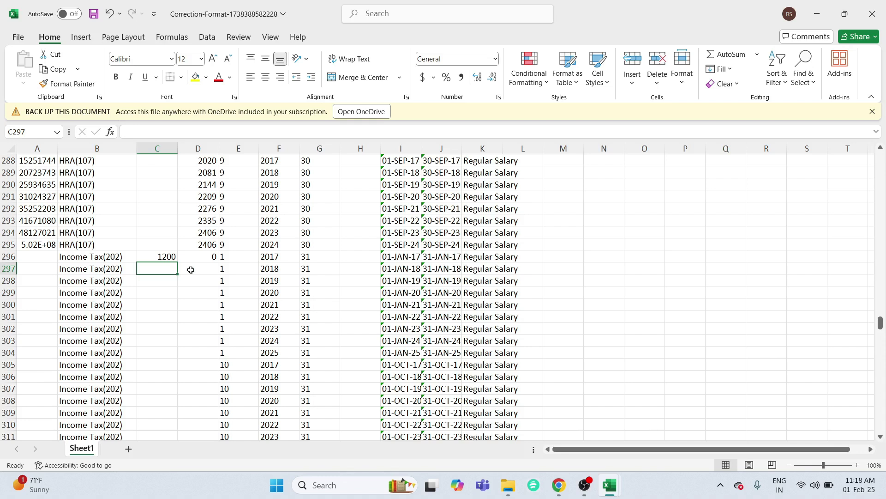
left_click(191, 269)
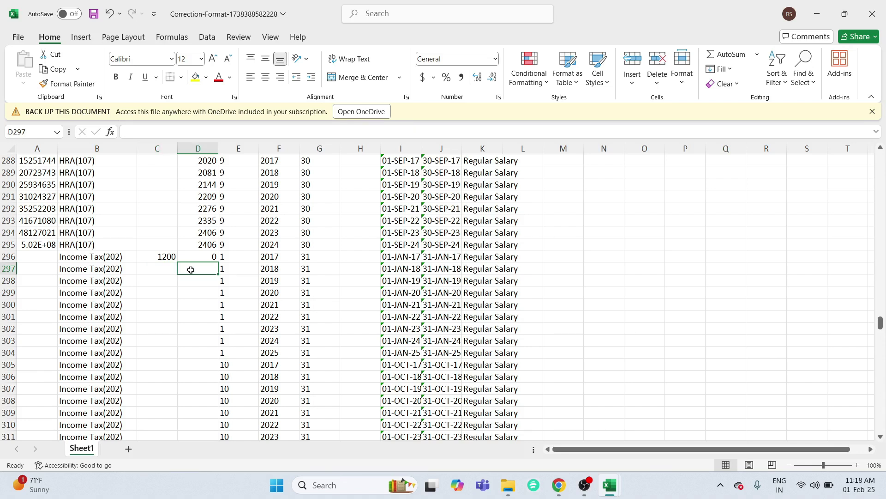
scroll(191, 267, "down", 1)
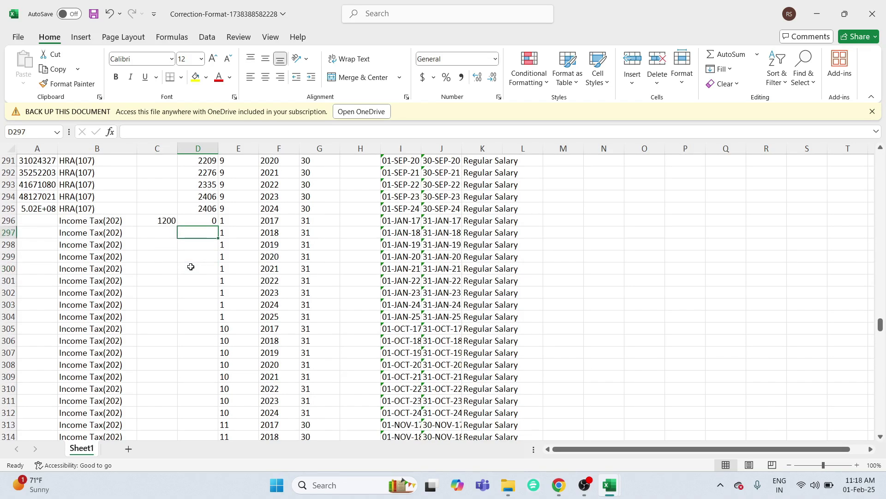
left_click(147, 234)
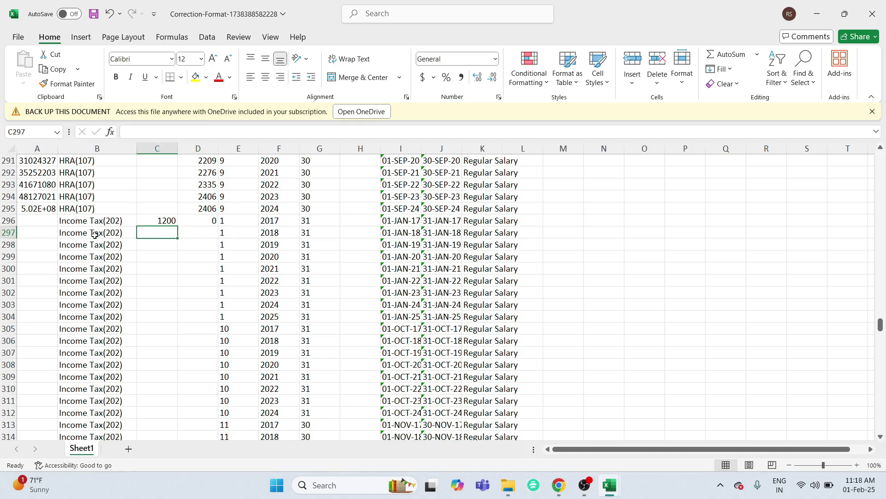
left_click(11, 232)
right_click(12, 233)
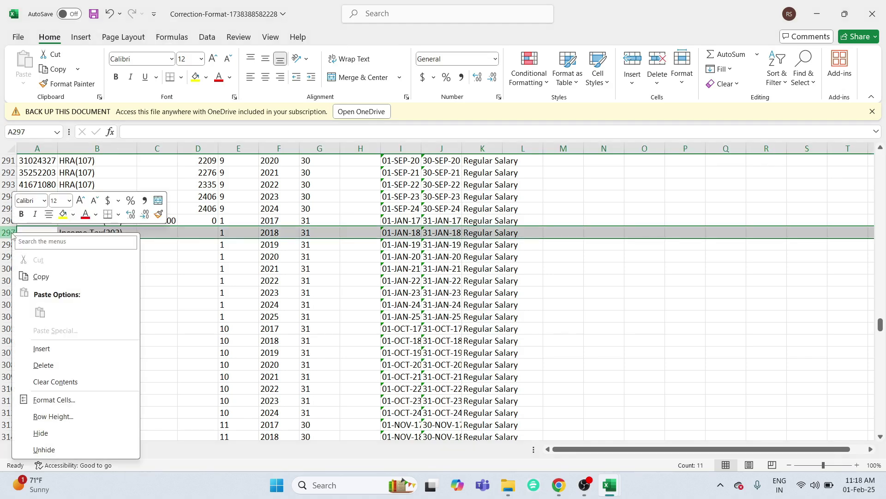
left_click(174, 245)
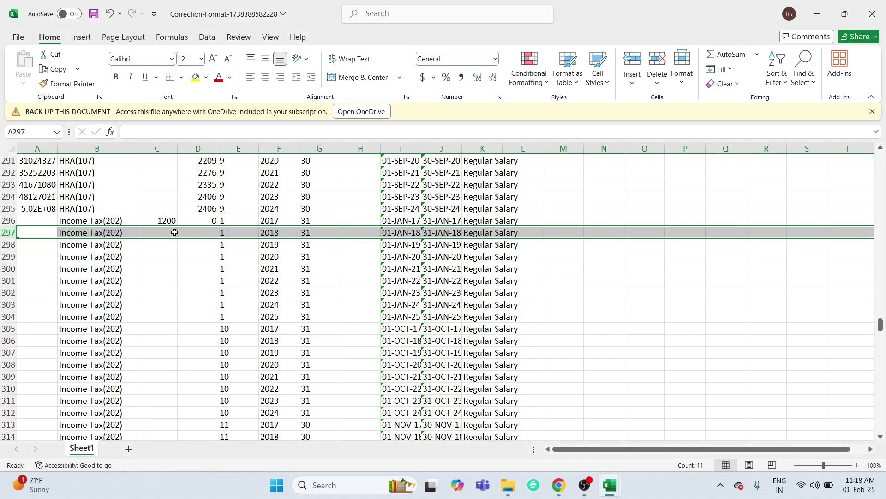
left_click(174, 233)
scroll(174, 249, "up", 1)
scroll(174, 253, "up", 5)
scroll(173, 258, "down", 4)
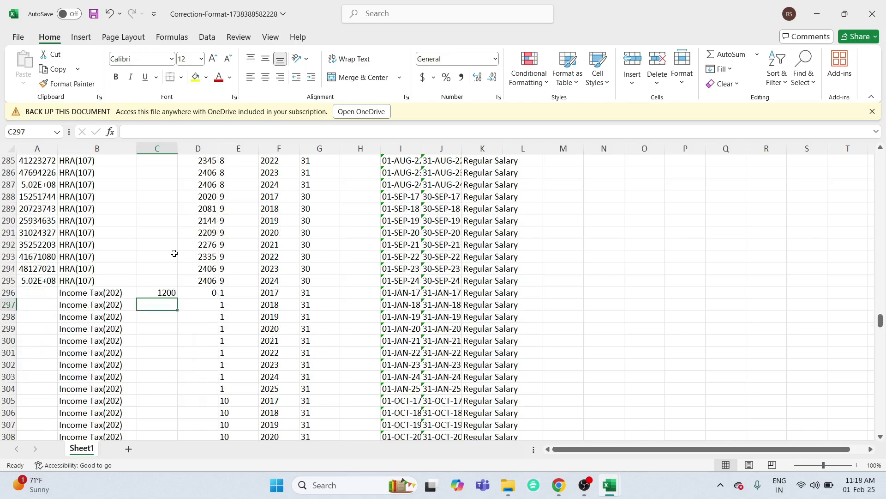
scroll(169, 300, "down", 1)
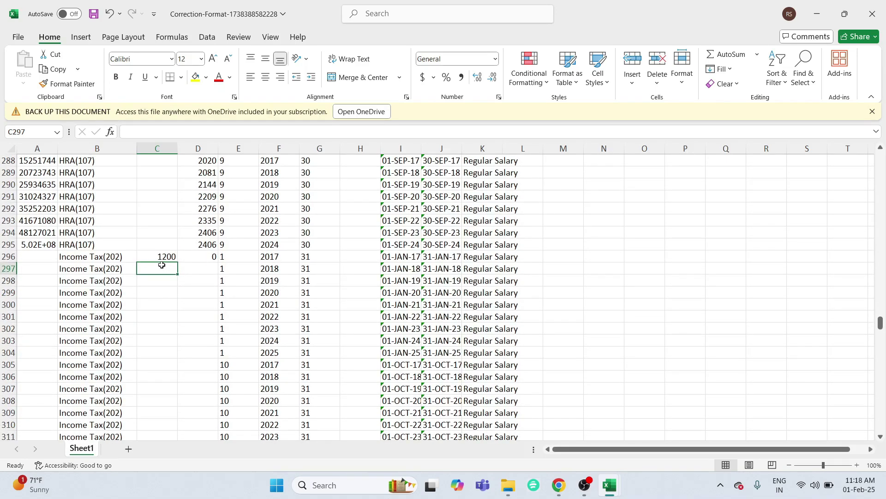
left_click(189, 268)
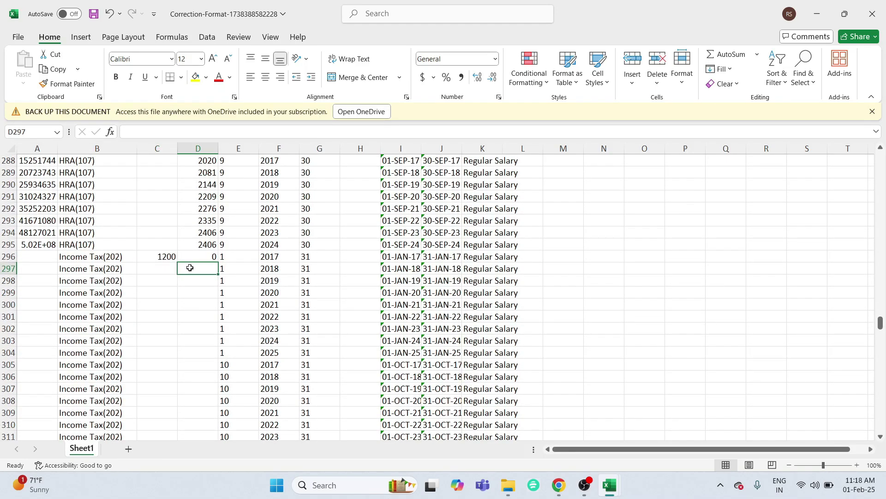
left_click(147, 267)
left_click(42, 264)
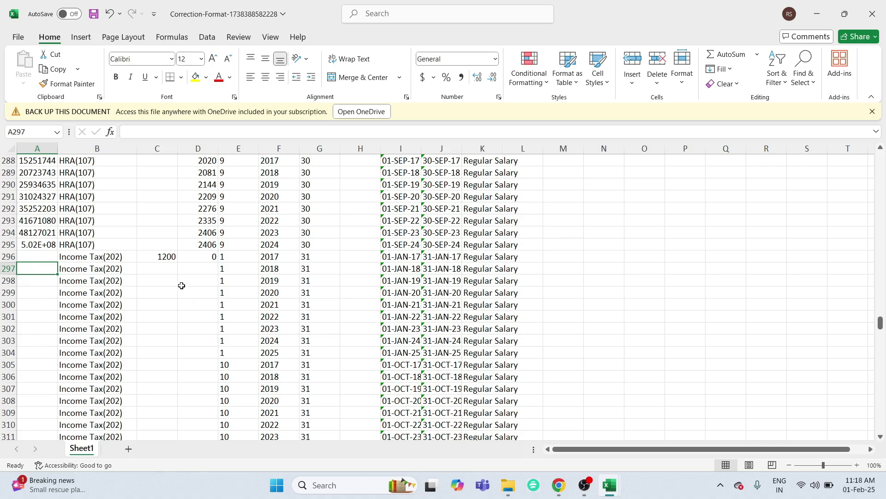
Clear the trial Income Tax amounts from cells C296 and D296, and save the workbook
left_click(172, 260)
left_click_drag(174, 258, 213, 259)
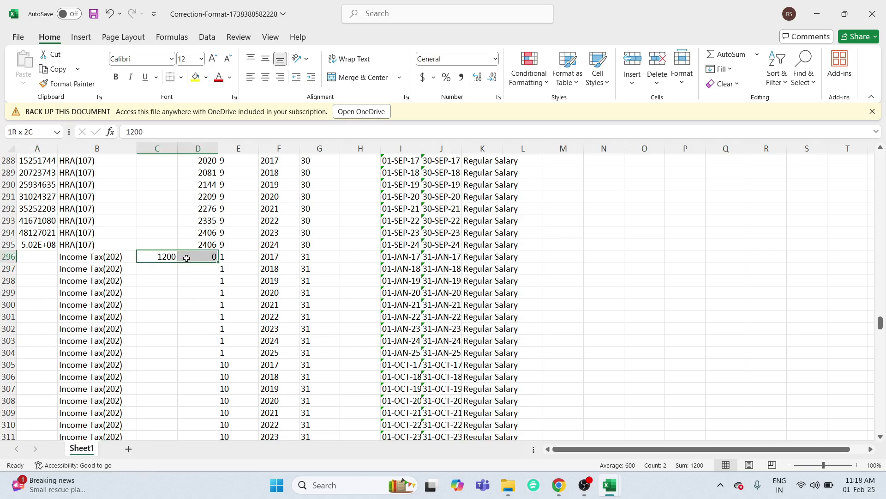
key("Delete")
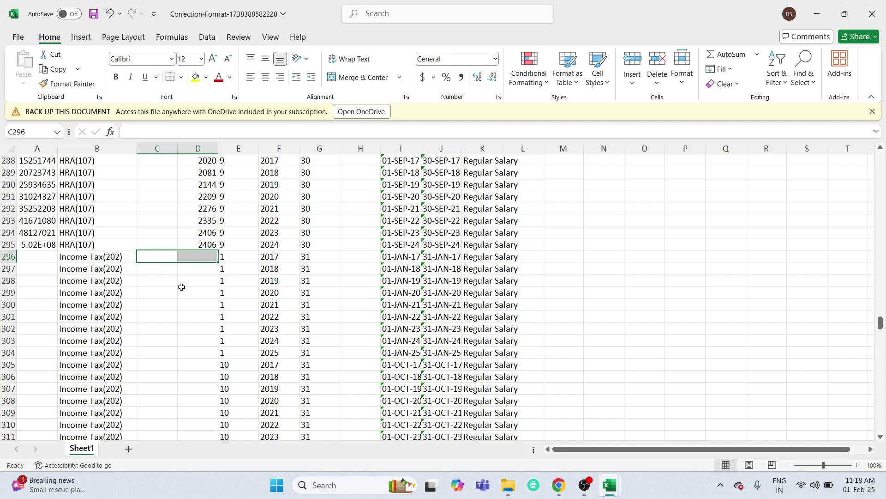
left_click(182, 287)
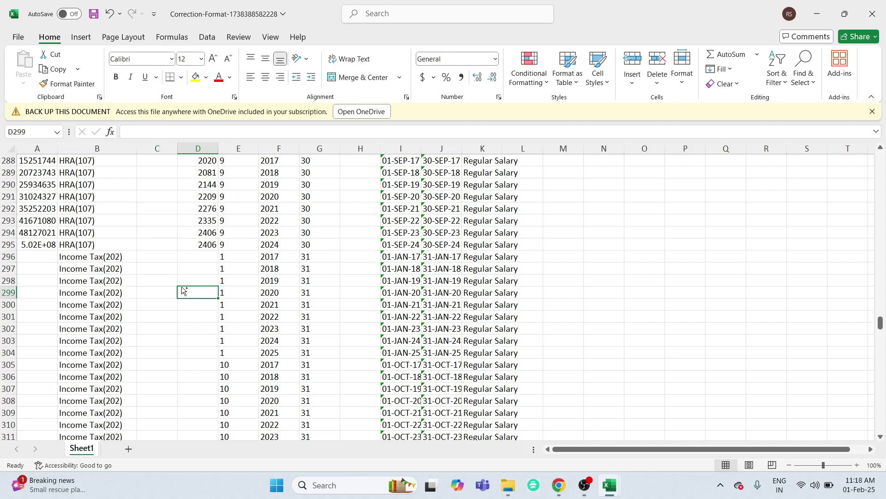
key("ctrl+s")
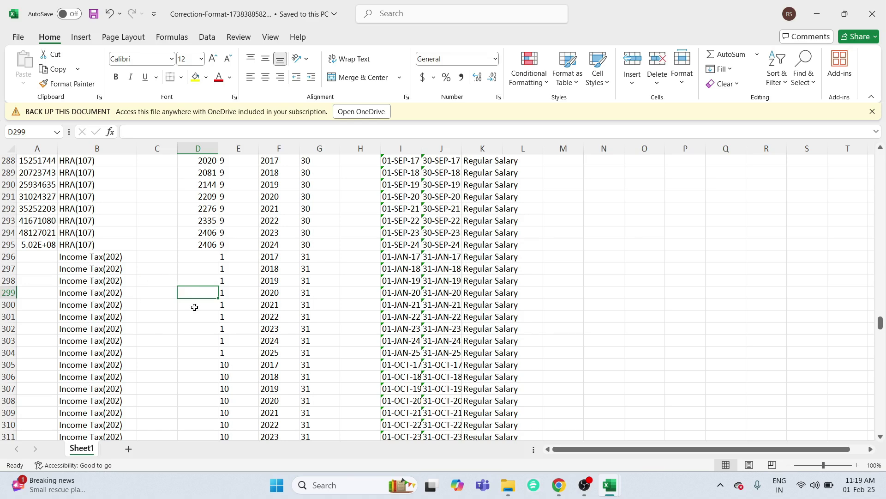
Compare the HRA rows with the Income Tax rows, checking columns A, C and D of row 298 and cell A297
scroll(195, 307, "up", 4)
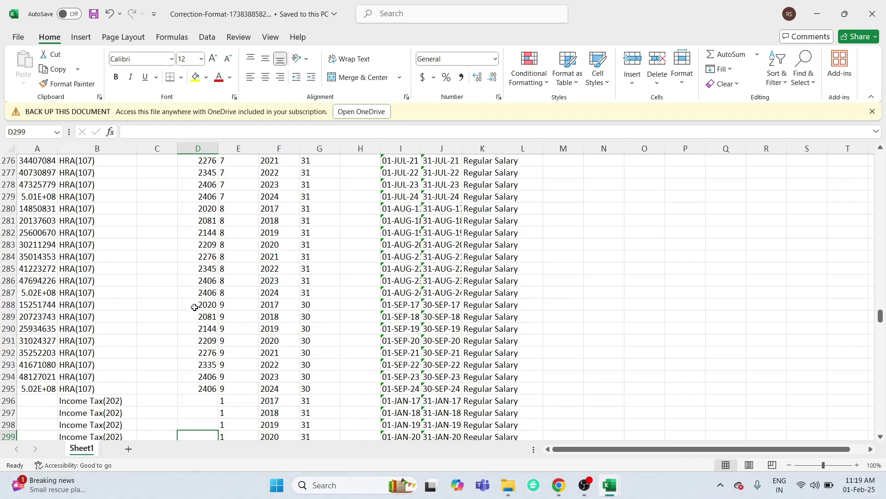
scroll(194, 355, "down", 3)
left_click(42, 311)
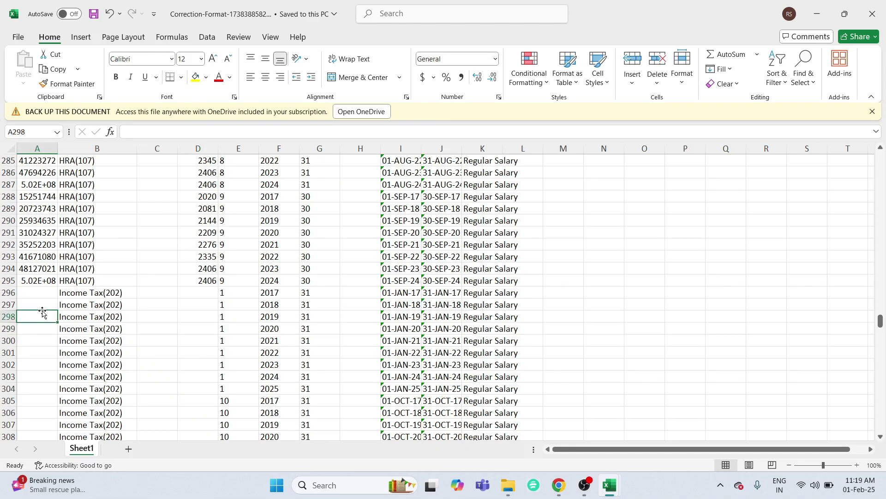
left_click(163, 313)
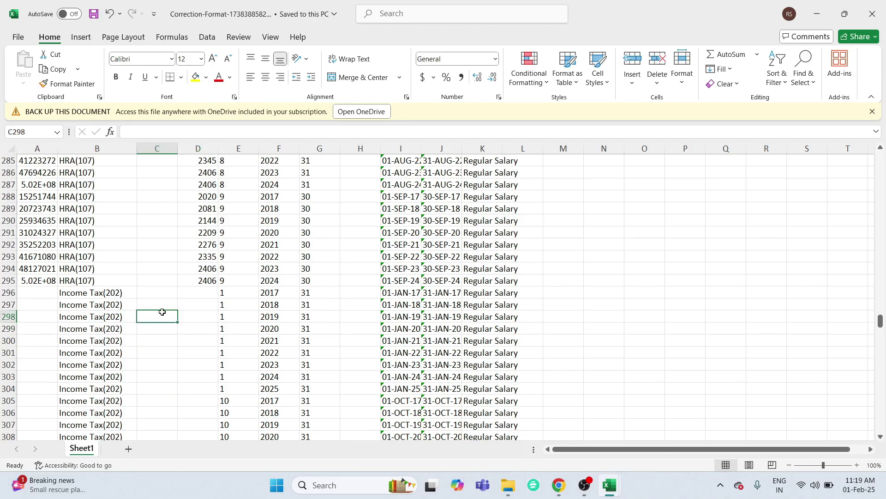
left_click(197, 314)
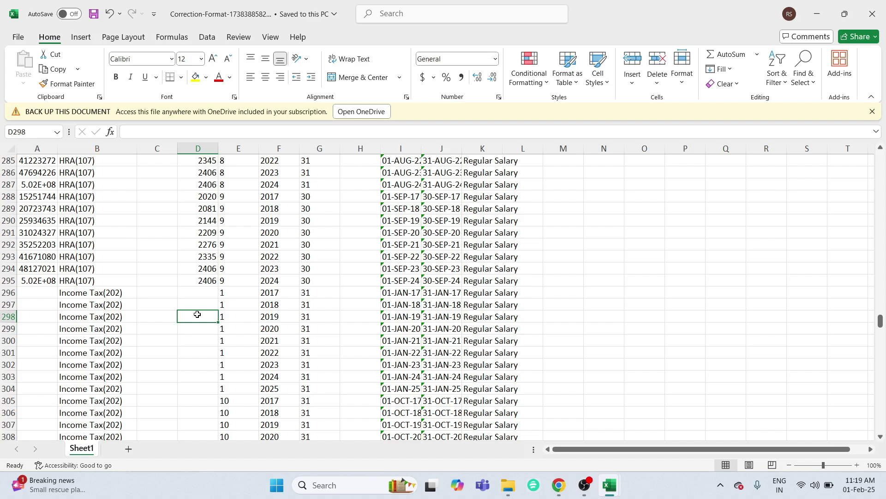
left_click(37, 304)
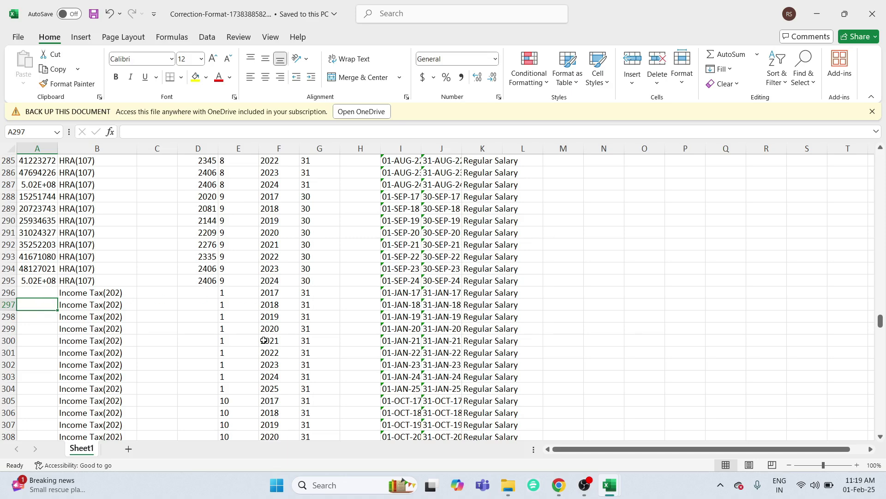
scroll(269, 322, "up", 1)
scroll(269, 366, "down", 2)
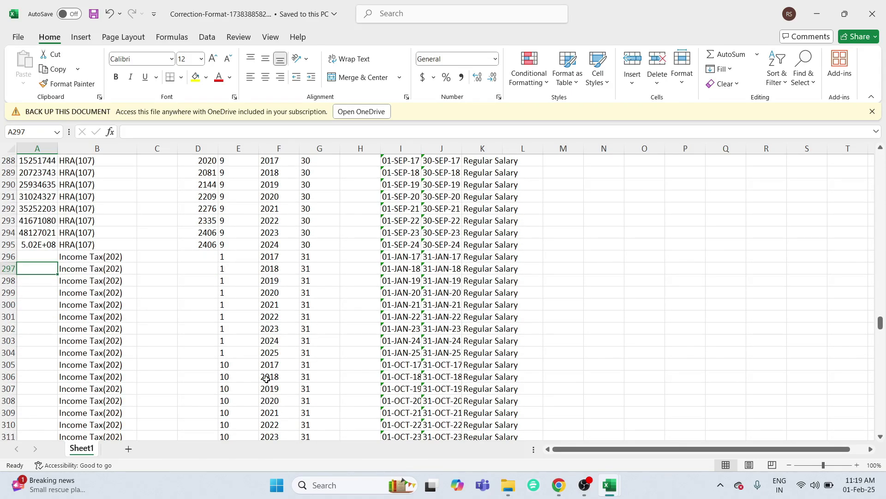
scroll(70, 355, "up", 2)
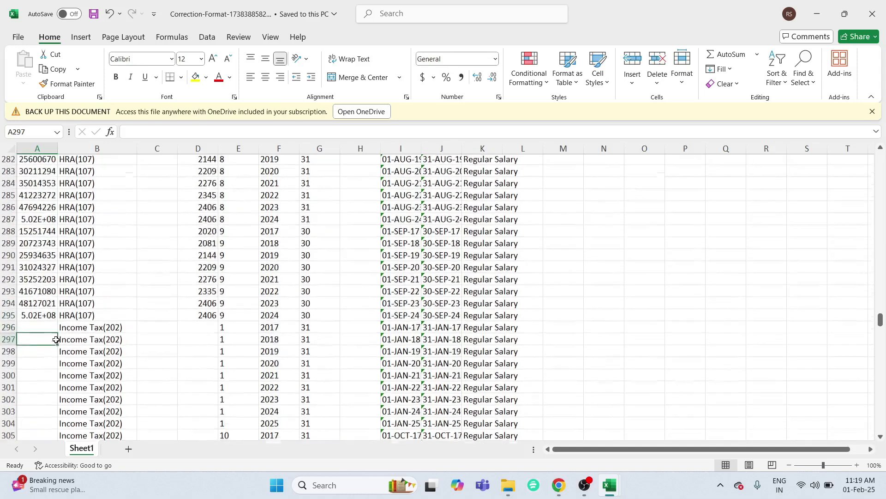
Examine the HRA, Income Tax and GPF Contribution rows, comparing which have values in column A and amounts in columns C and D
scroll(56, 340, "up", 1)
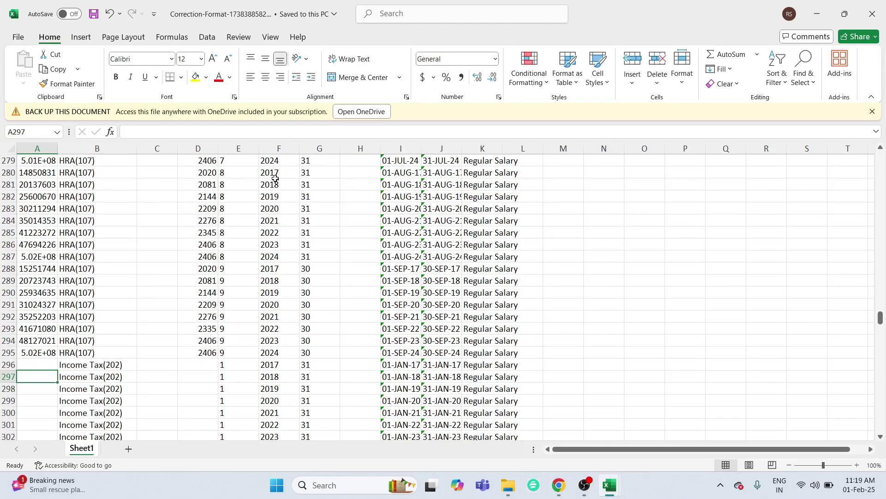
left_click_drag(31, 184, 47, 350)
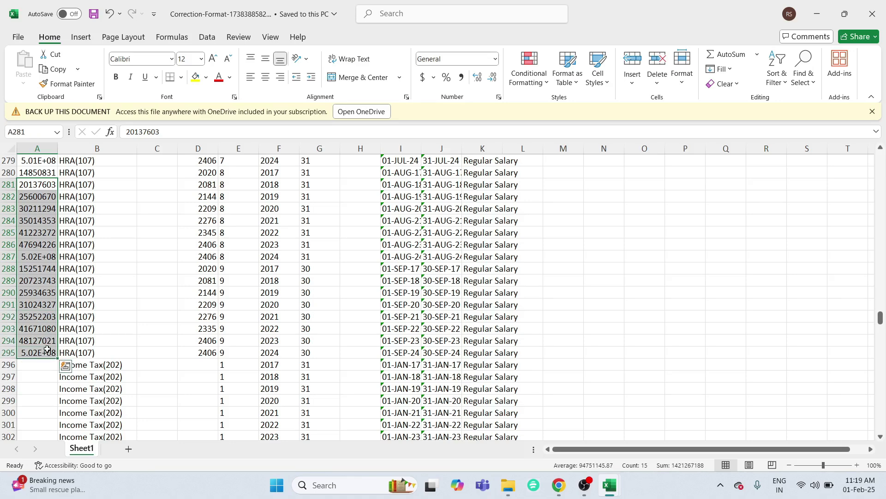
left_click(123, 377)
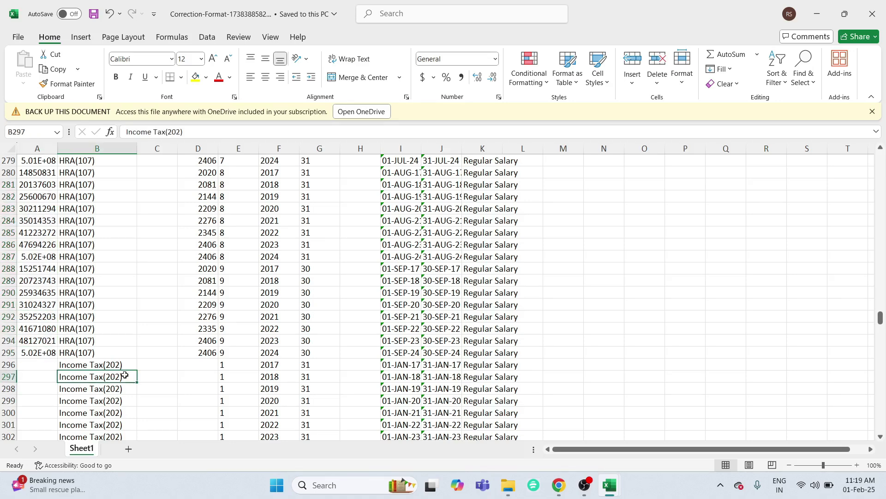
scroll(197, 374, "down", 1)
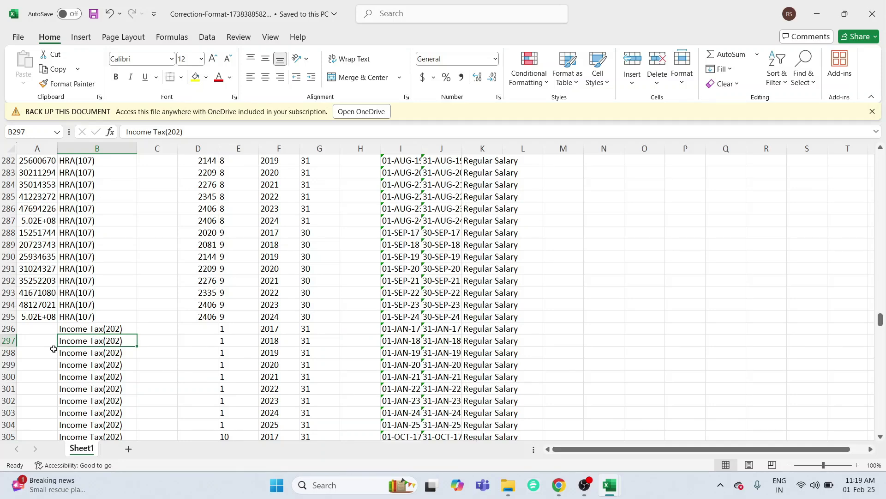
scroll(40, 367, "down", 2)
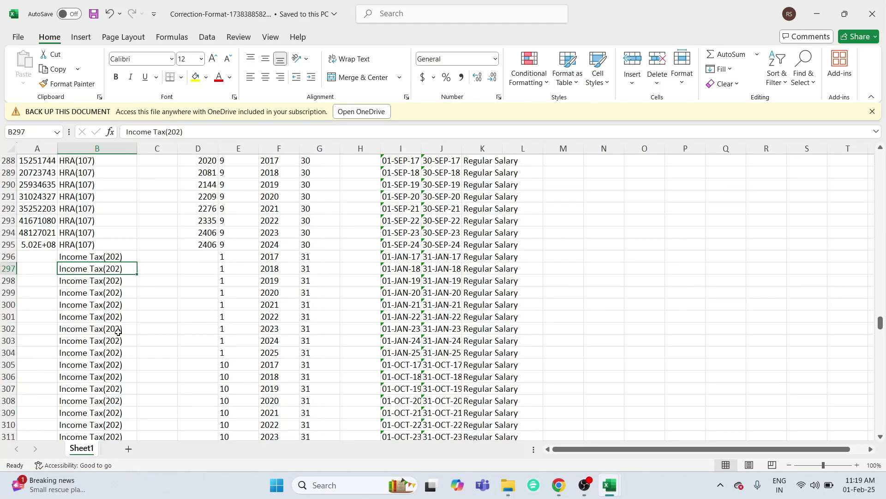
left_click(146, 318)
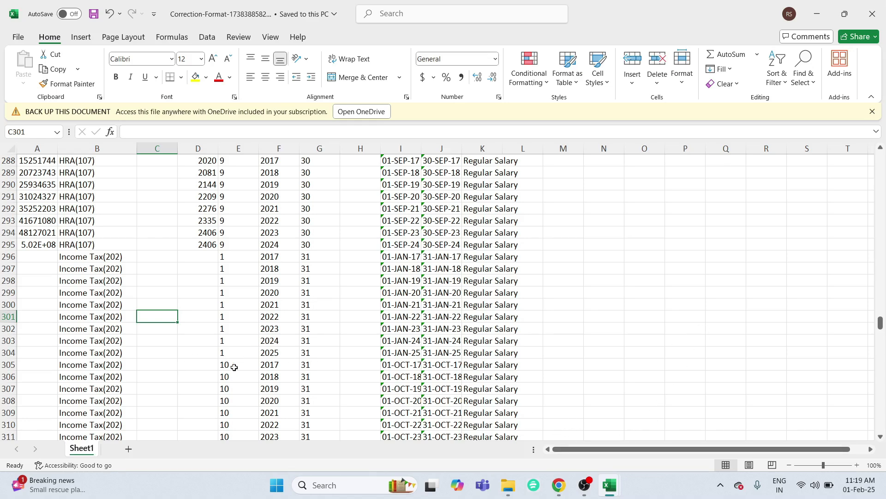
scroll(234, 367, "down", 8)
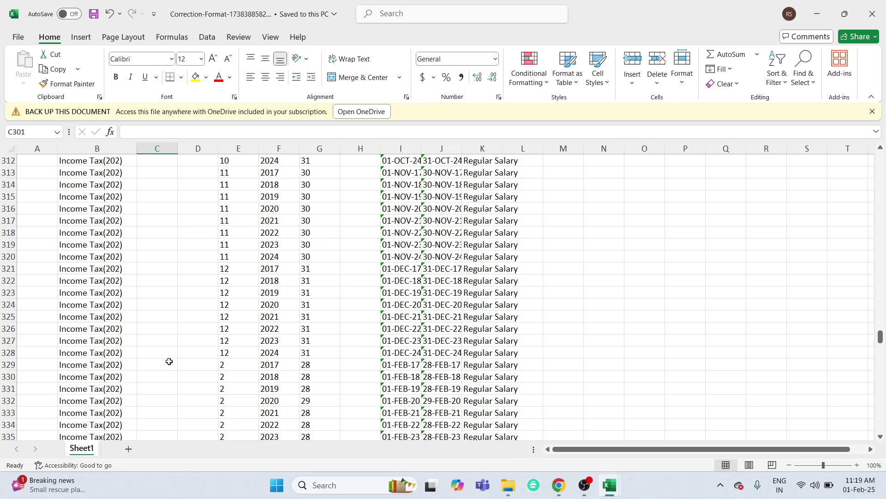
scroll(169, 361, "down", 18)
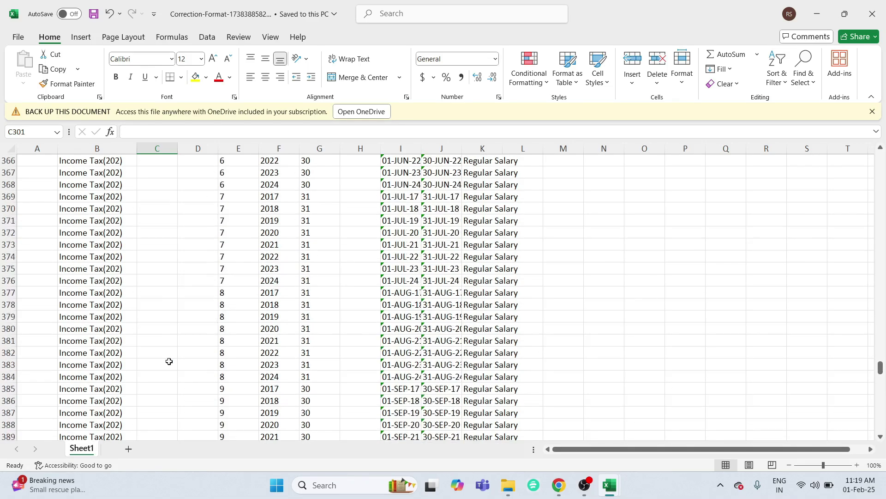
scroll(169, 361, "down", 5)
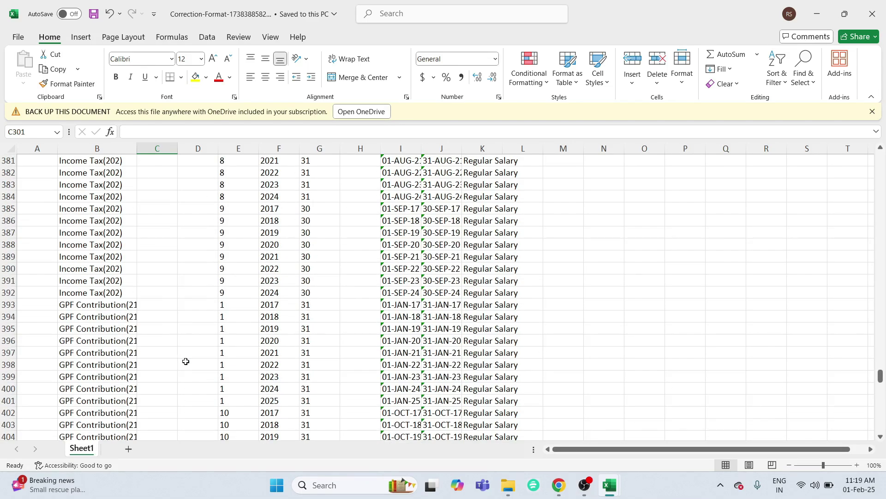
Switch to RajIFMS in Chrome, open the Bill Correction Bulk upload form, and browse the correction format files without choosing one
left_click(559, 485)
left_click(221, 11)
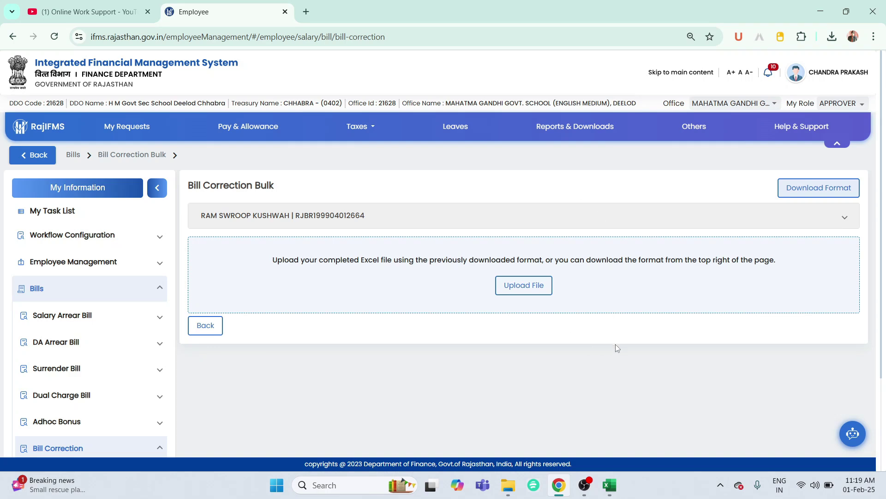
left_click(535, 285)
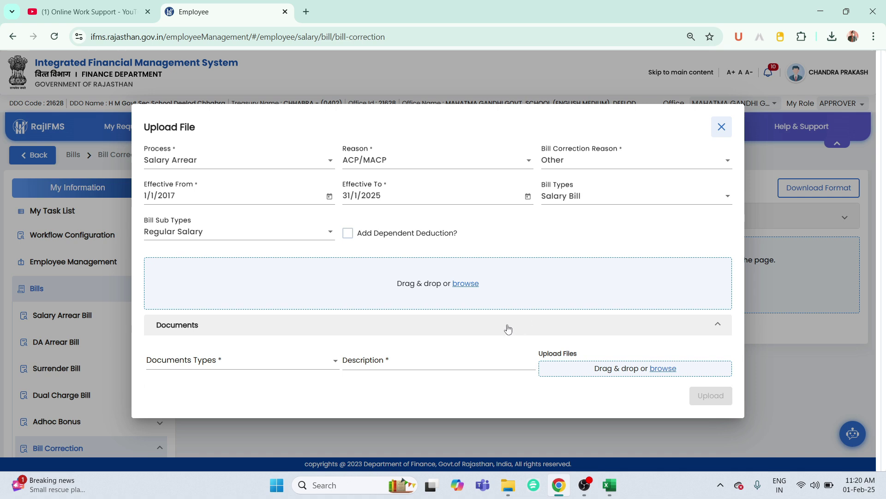
left_click(456, 284)
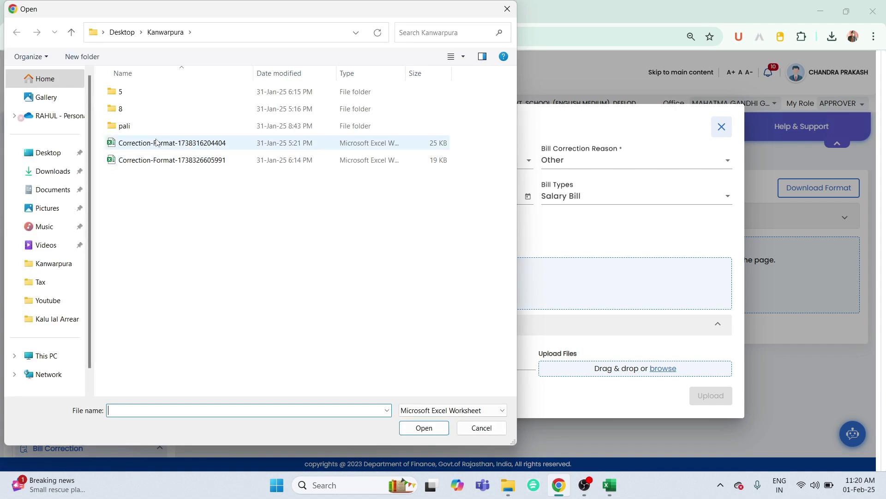
left_click(469, 431)
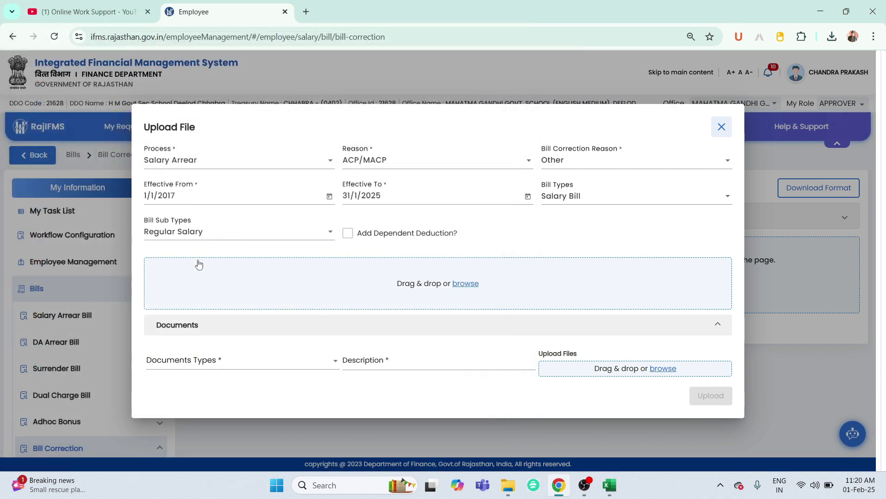
Set the supporting document's type to Bill Correction and its description to "order" in the upload form
left_click(215, 365)
left_click(195, 378)
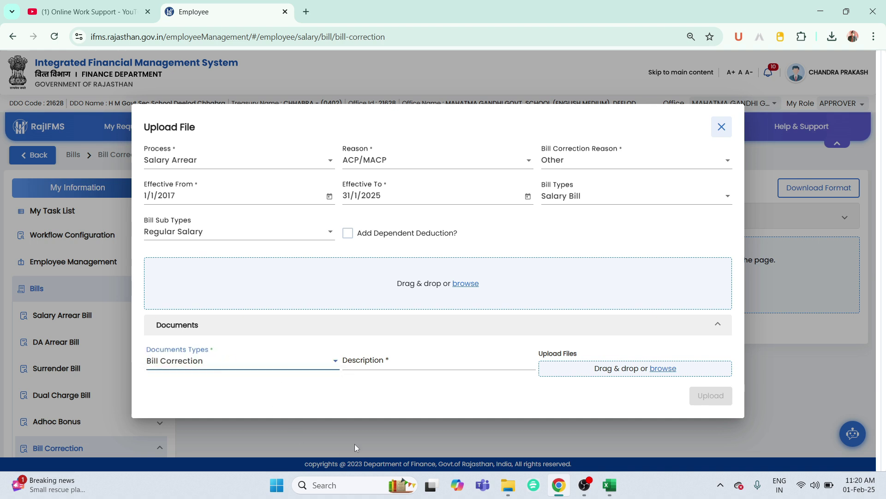
left_click(361, 359)
type("o")
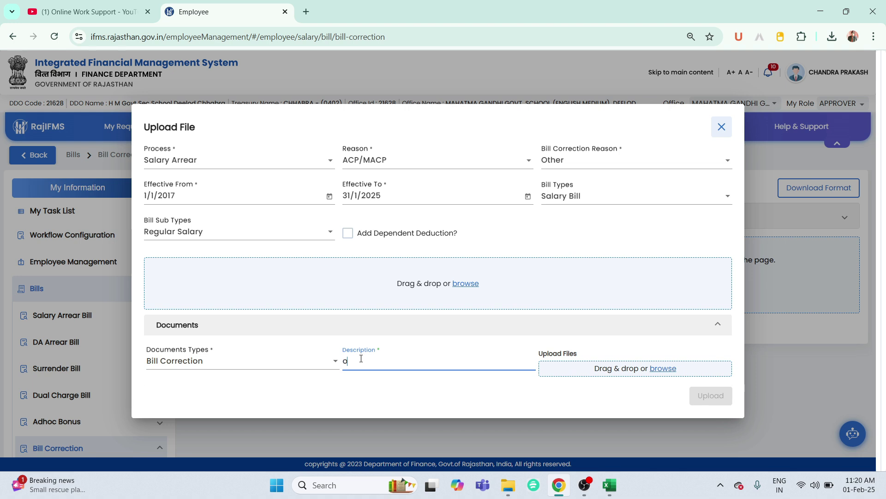
type("rder")
left_click(390, 393)
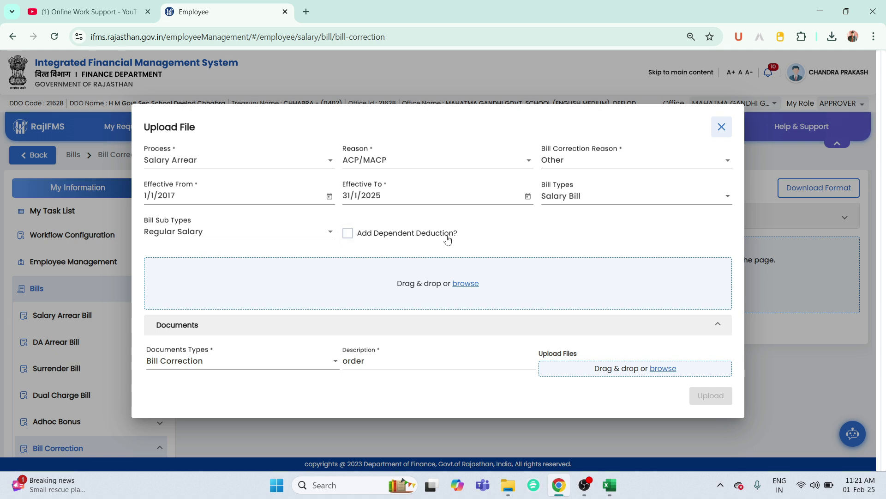
Enable Add Dependent Deduction, view the available deductions in Dependent Deduction Details without adding any, and disable the option again
left_click(348, 233)
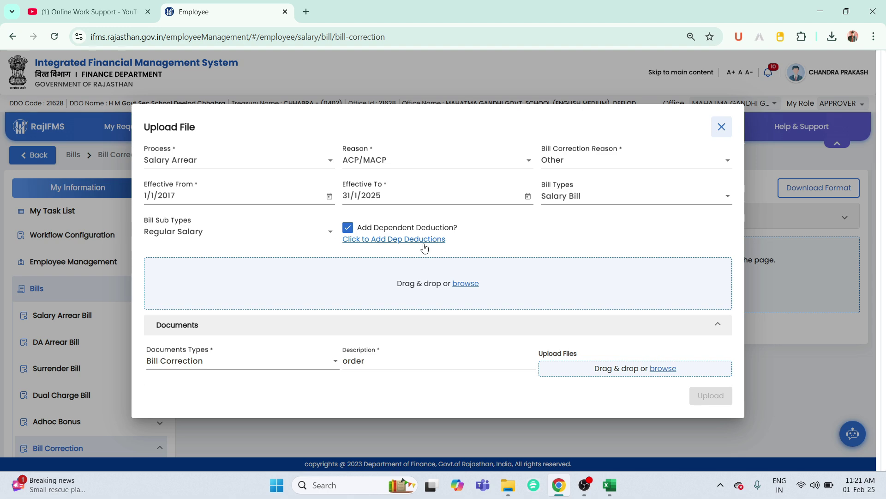
left_click(421, 239)
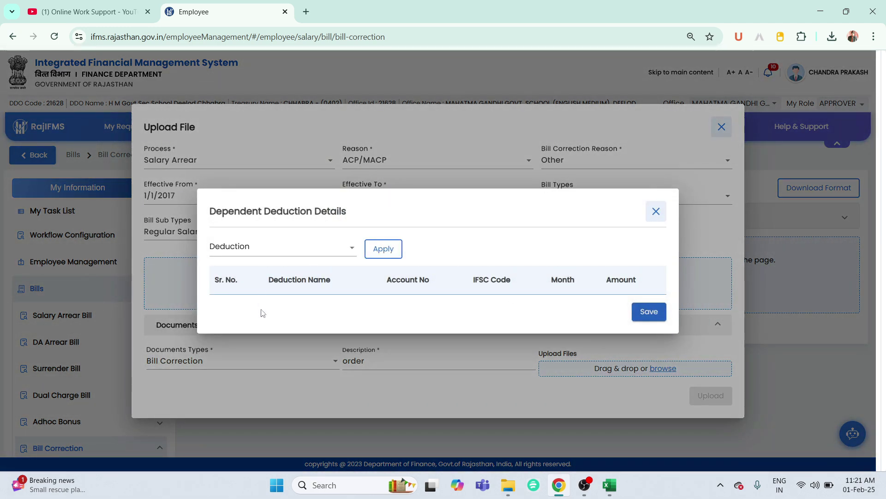
left_click(275, 249)
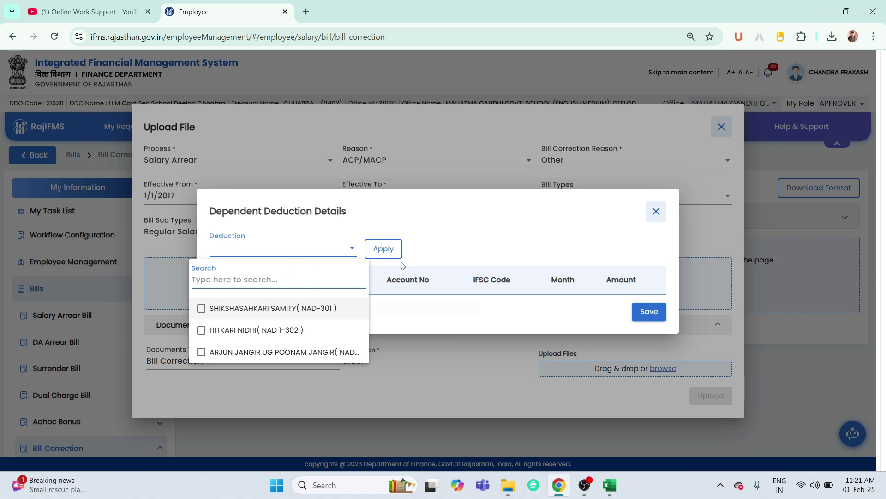
left_click(520, 248)
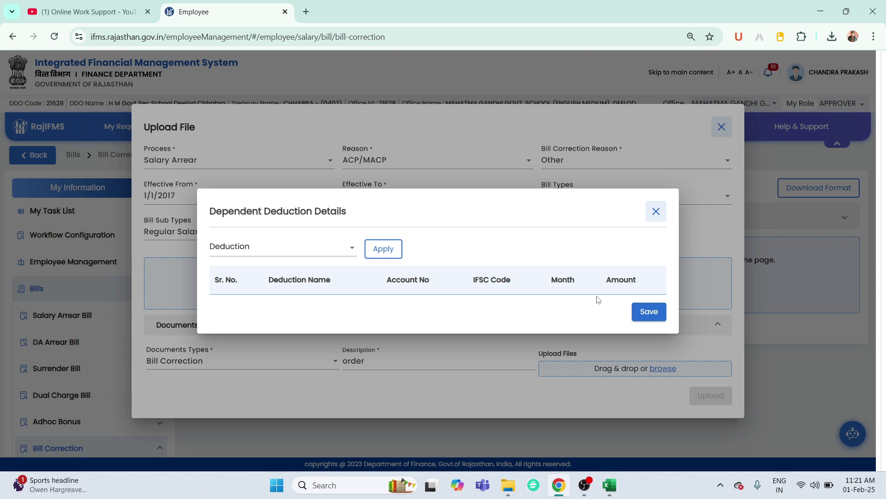
left_click(655, 212)
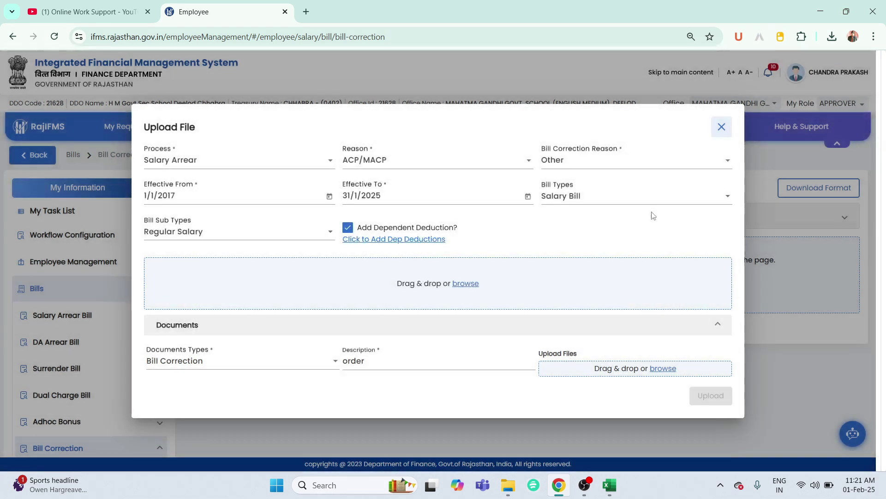
left_click(373, 229)
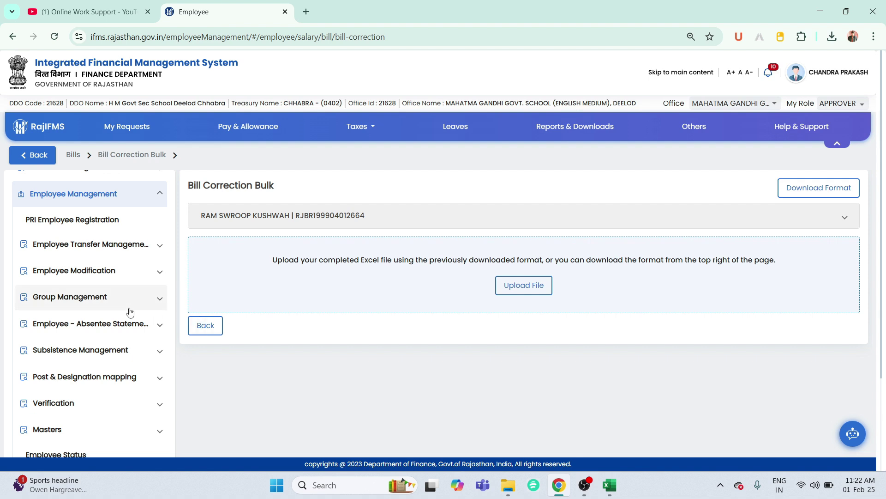
View the Group Management Allocation page, and examine the groups and their budget heads under De-Allocation at 100 items per page
left_click(104, 302)
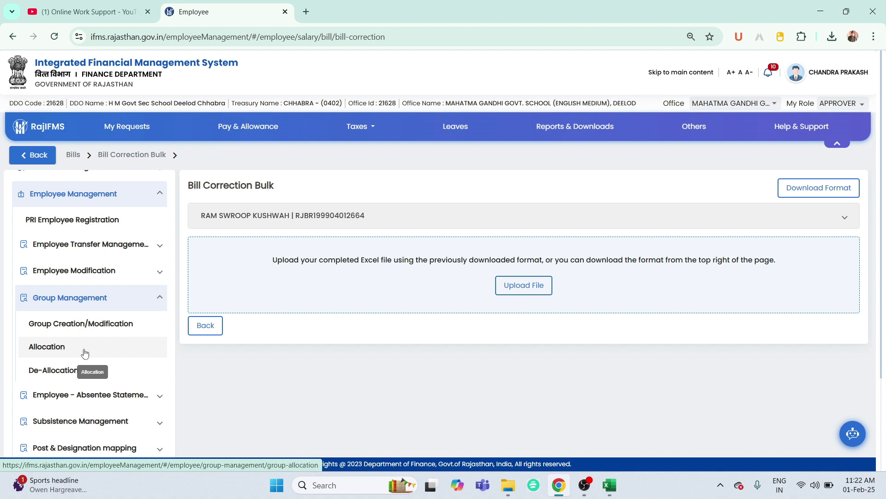
left_click(46, 349)
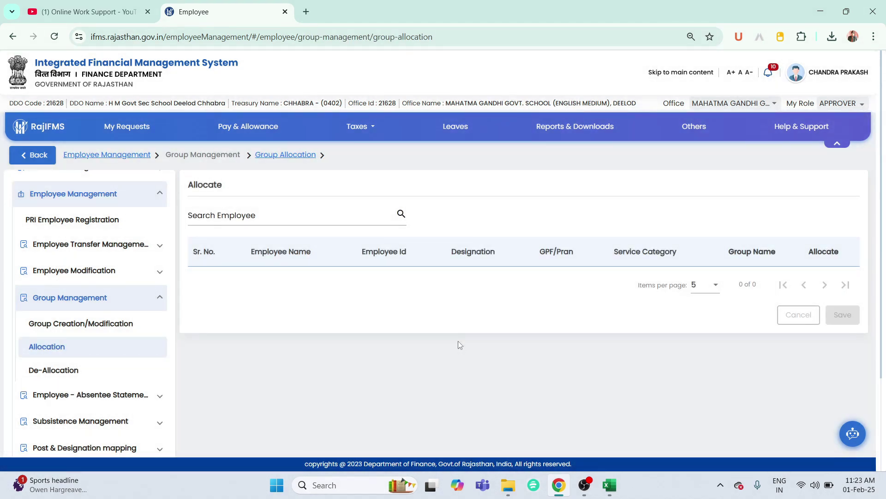
left_click(53, 371)
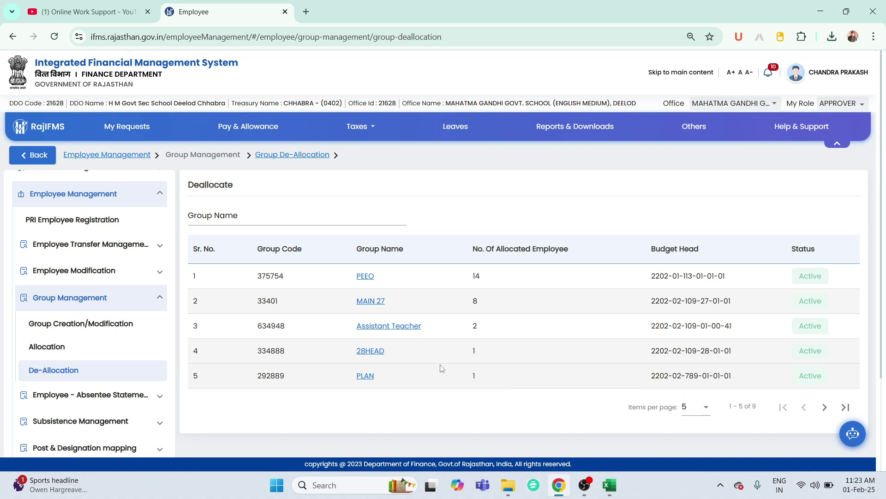
left_click(698, 417)
left_click(691, 400)
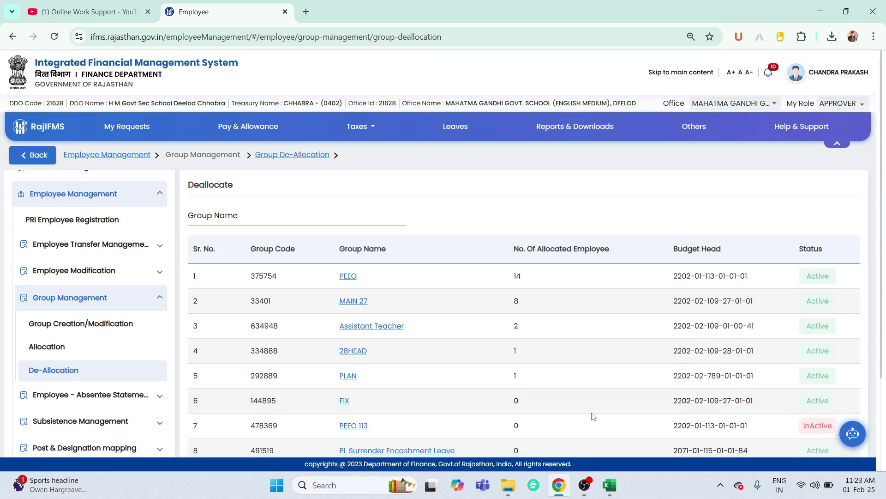
scroll(434, 405, "down", 1)
scroll(432, 405, "down", 2)
scroll(432, 404, "up", 1)
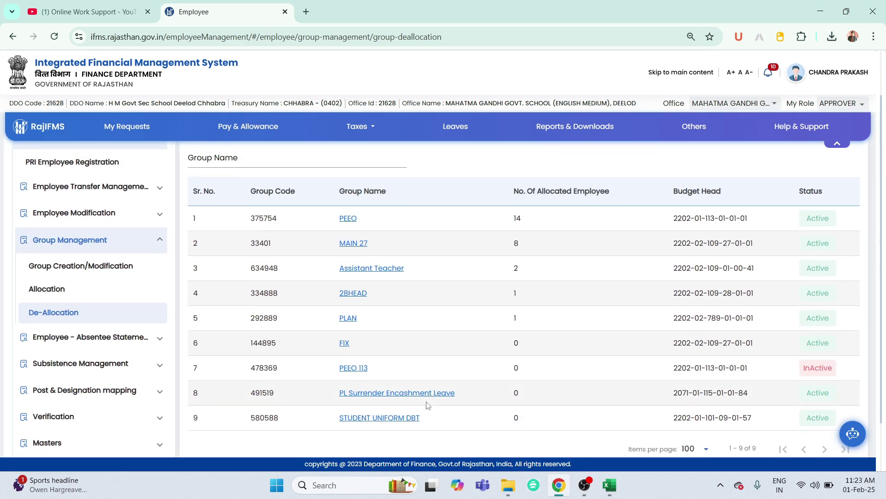